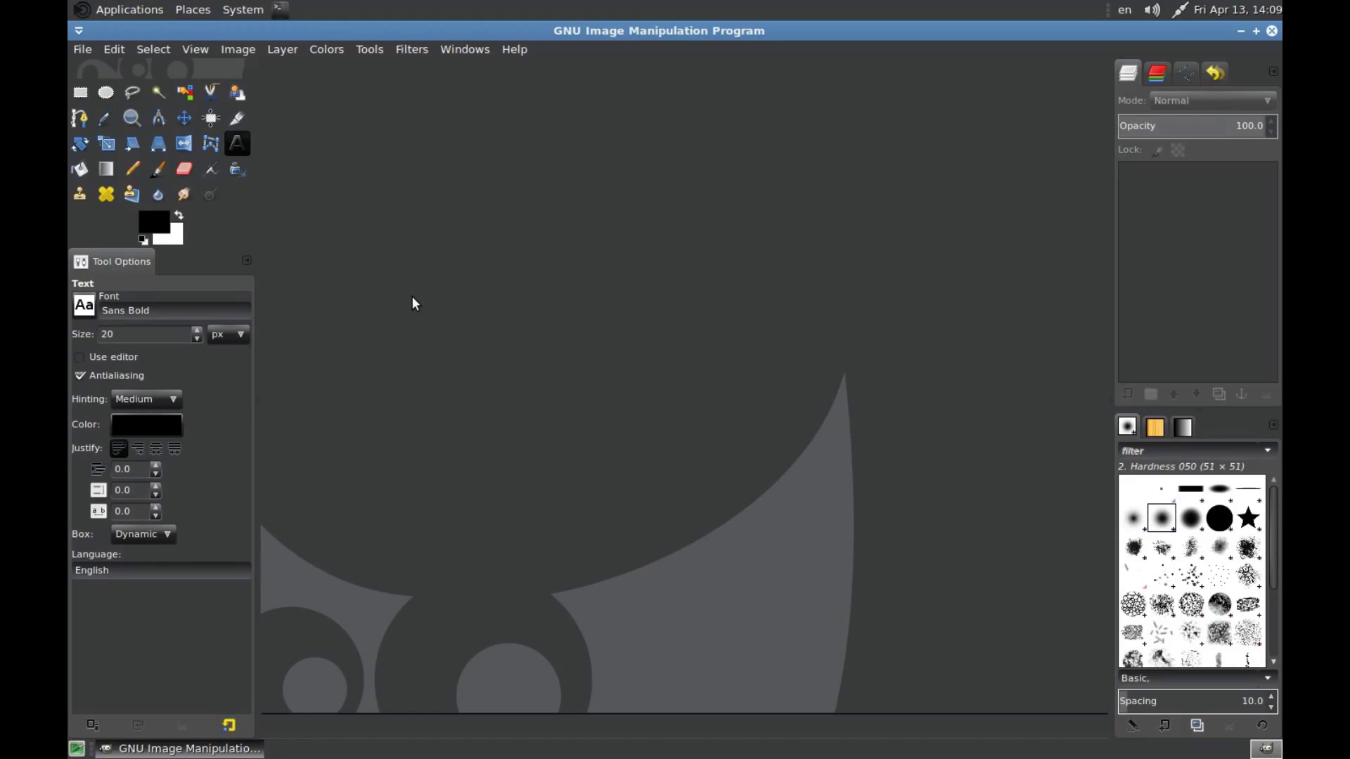
# Close the Tool Options tab, narrow the toolbox dock, and reopen the text tool options
pyautogui.click(250, 261)
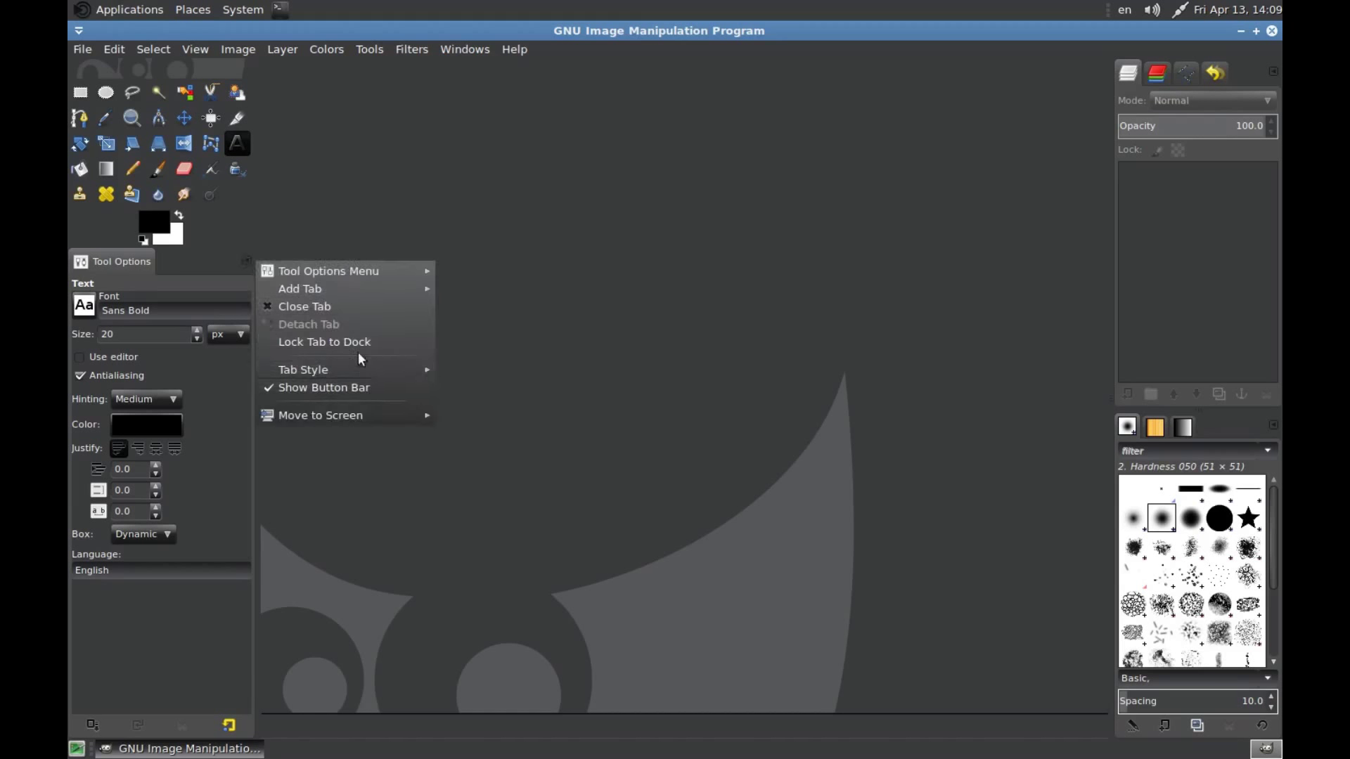
pyautogui.click(335, 310)
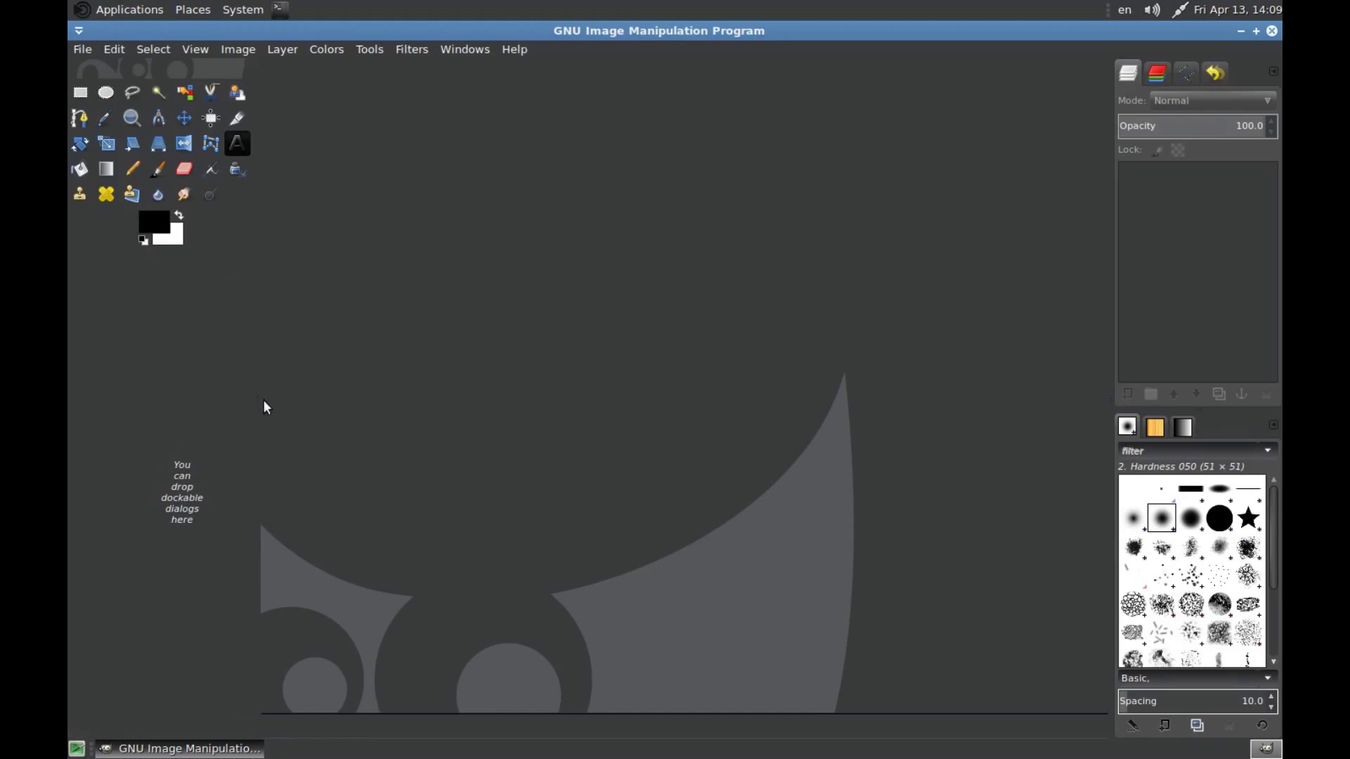
pyautogui.moveTo(258, 385)
pyautogui.mouseDown()
pyautogui.moveTo(229, 379)
pyautogui.moveTo(281, 374)
pyautogui.mouseUp()
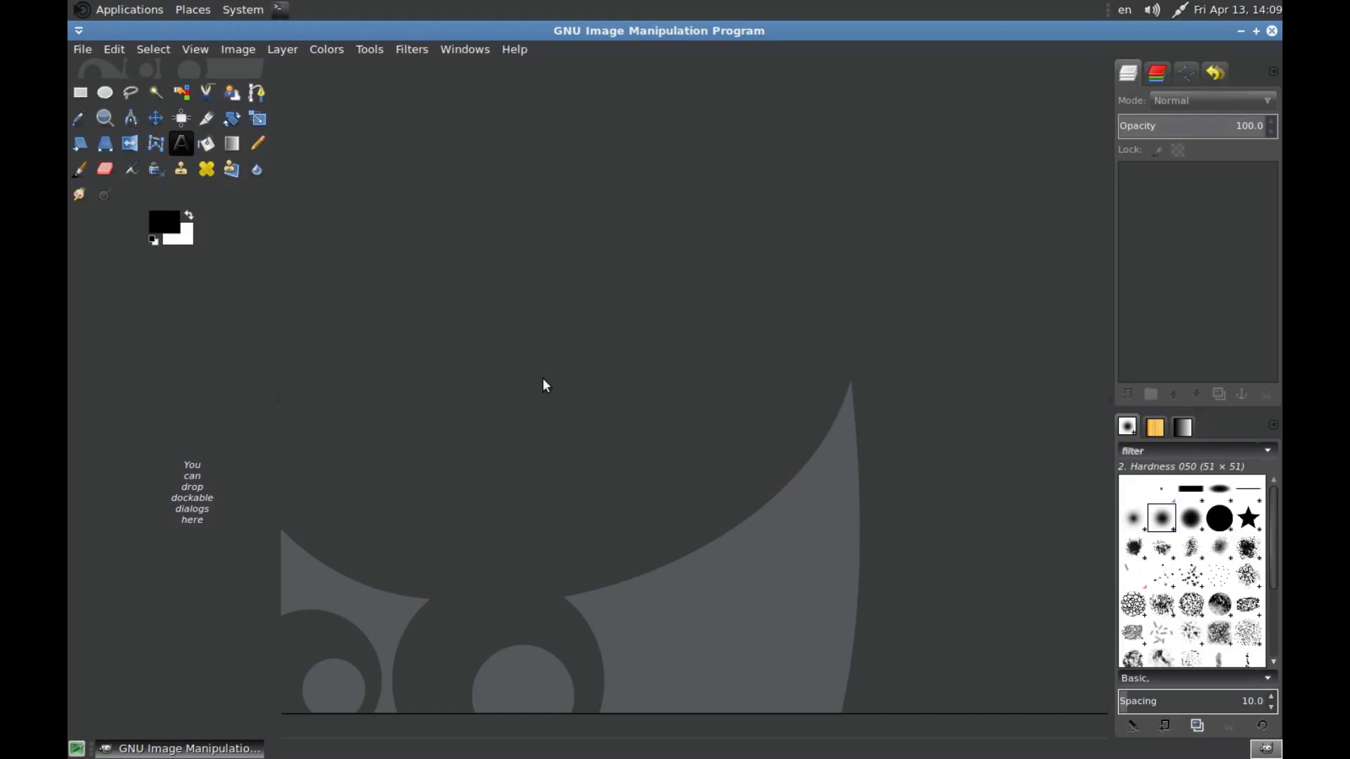
pyautogui.doubleClick(184, 141)
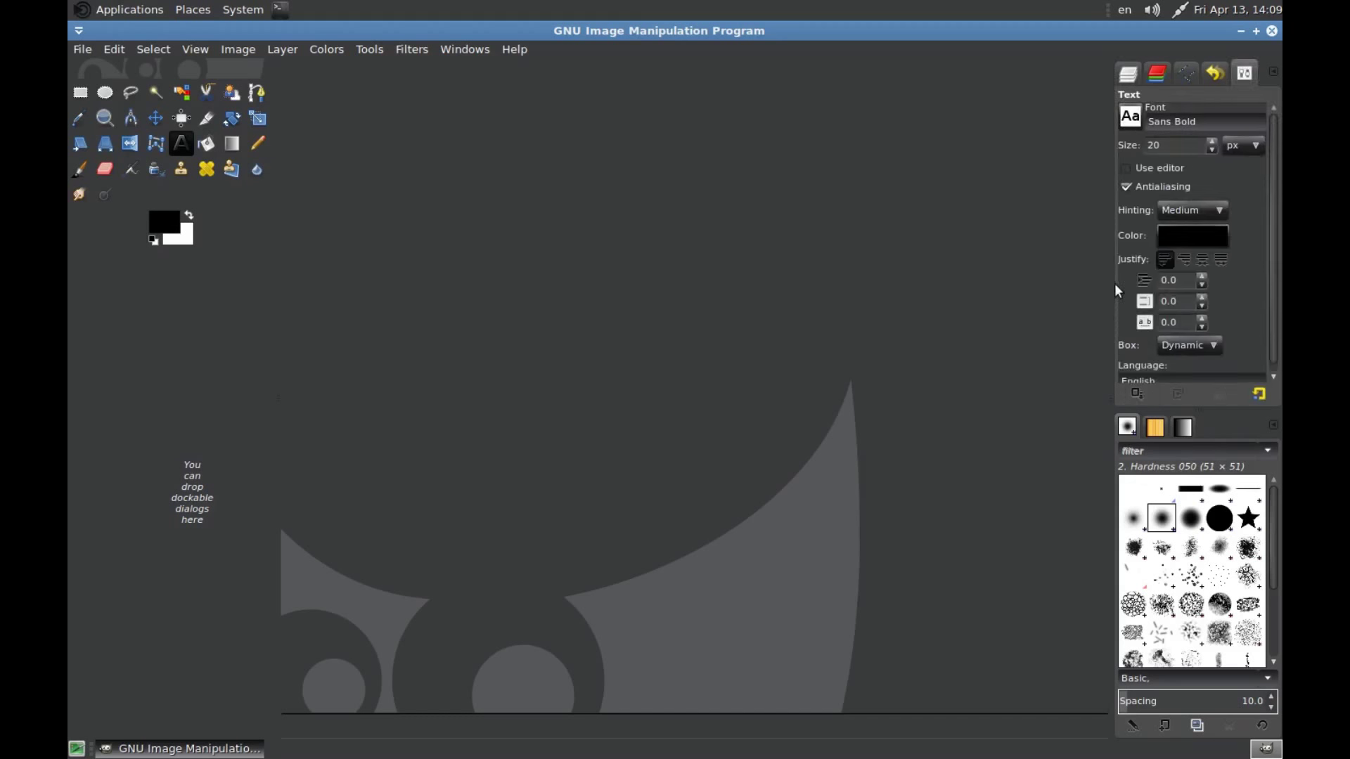
# Dock the text tool options (Sans Bold, 20 px) beside the toolbox in the left dock and lock the tab
pyautogui.moveTo(1113, 282); pyautogui.dragTo(1100, 281)
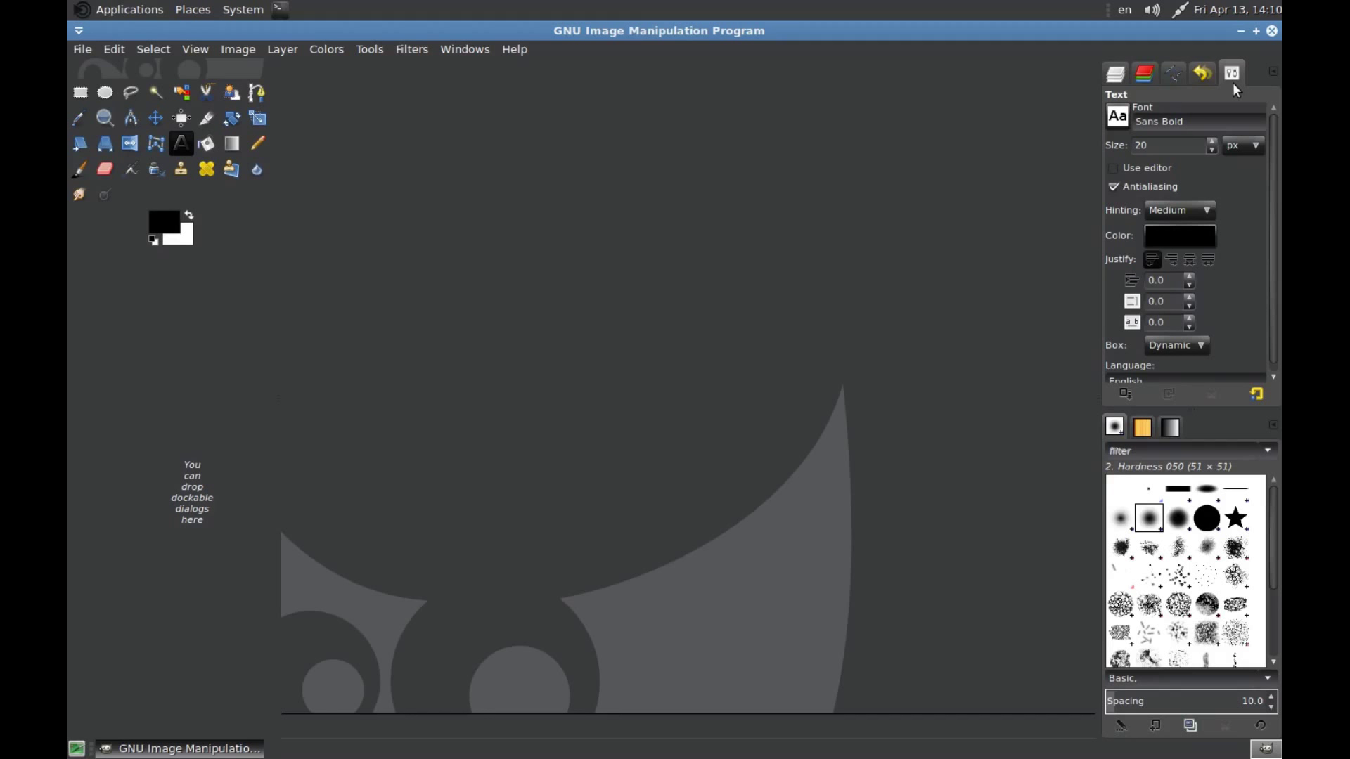
pyautogui.moveTo(1233, 82); pyautogui.dragTo(277, 217)
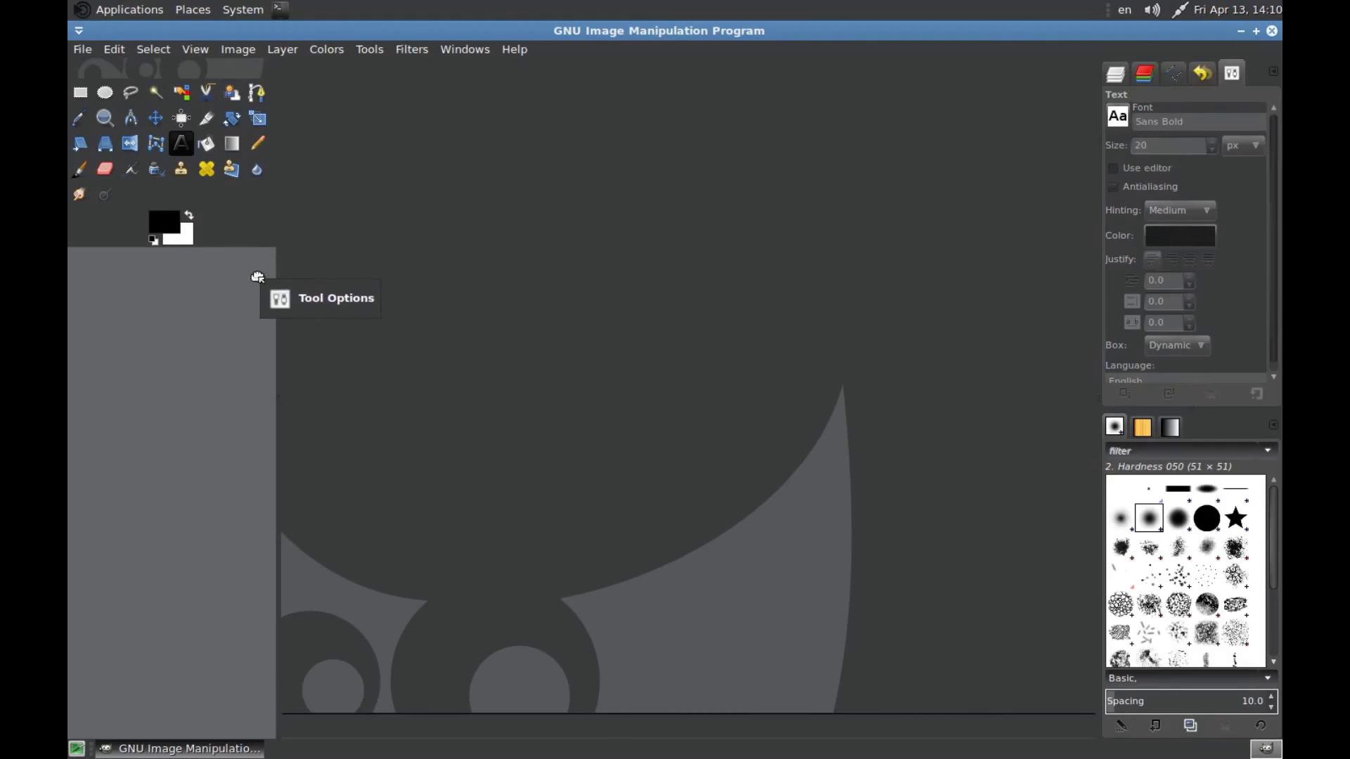
pyautogui.moveTo(278, 218); pyautogui.dragTo(255, 279)
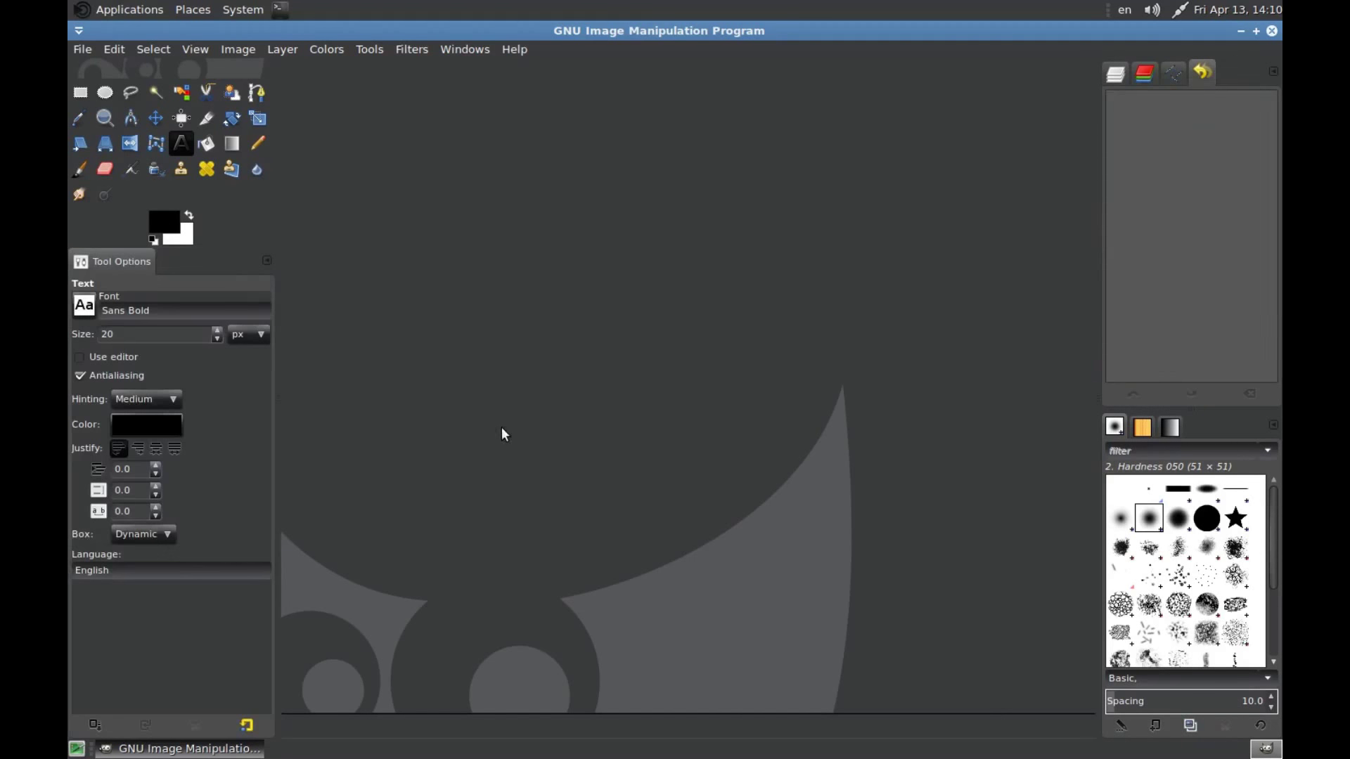
pyautogui.click(266, 260)
pyautogui.moveTo(127, 369)
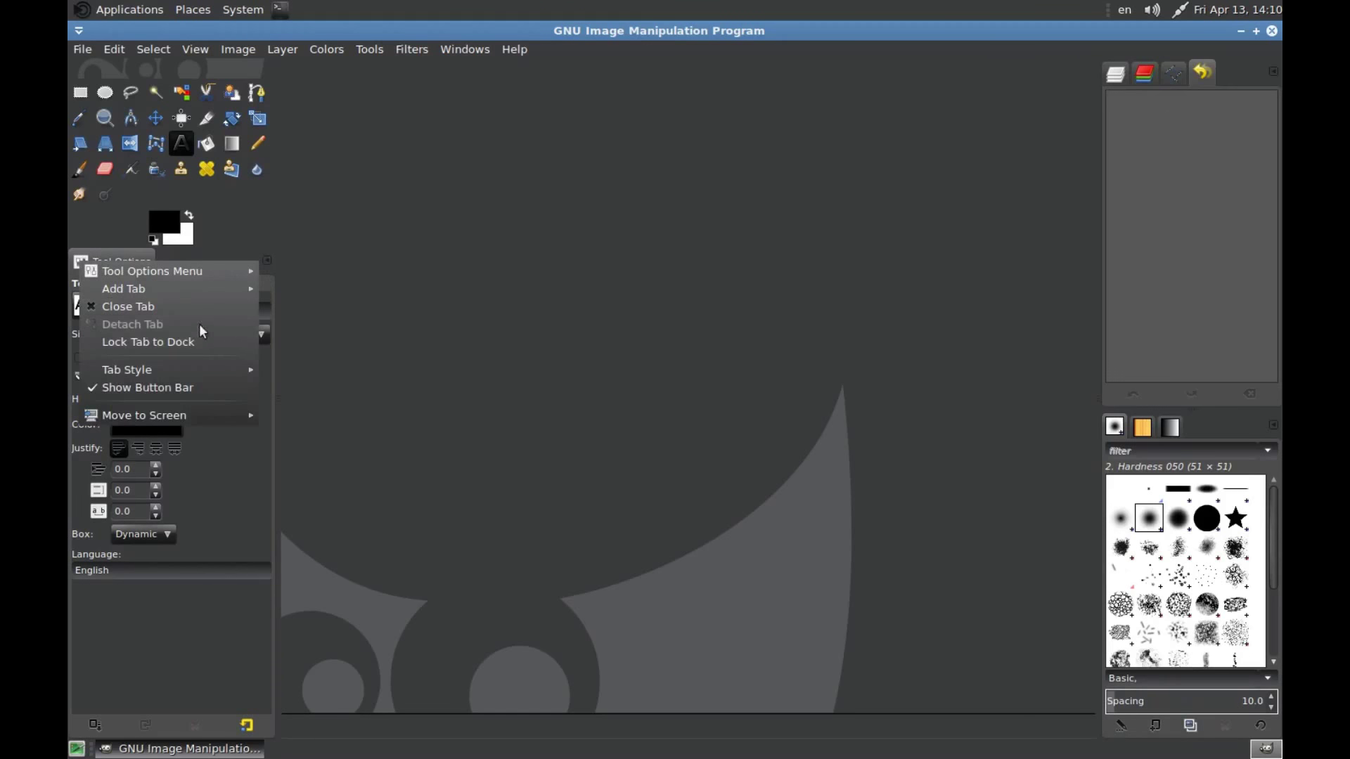
pyautogui.click(142, 341)
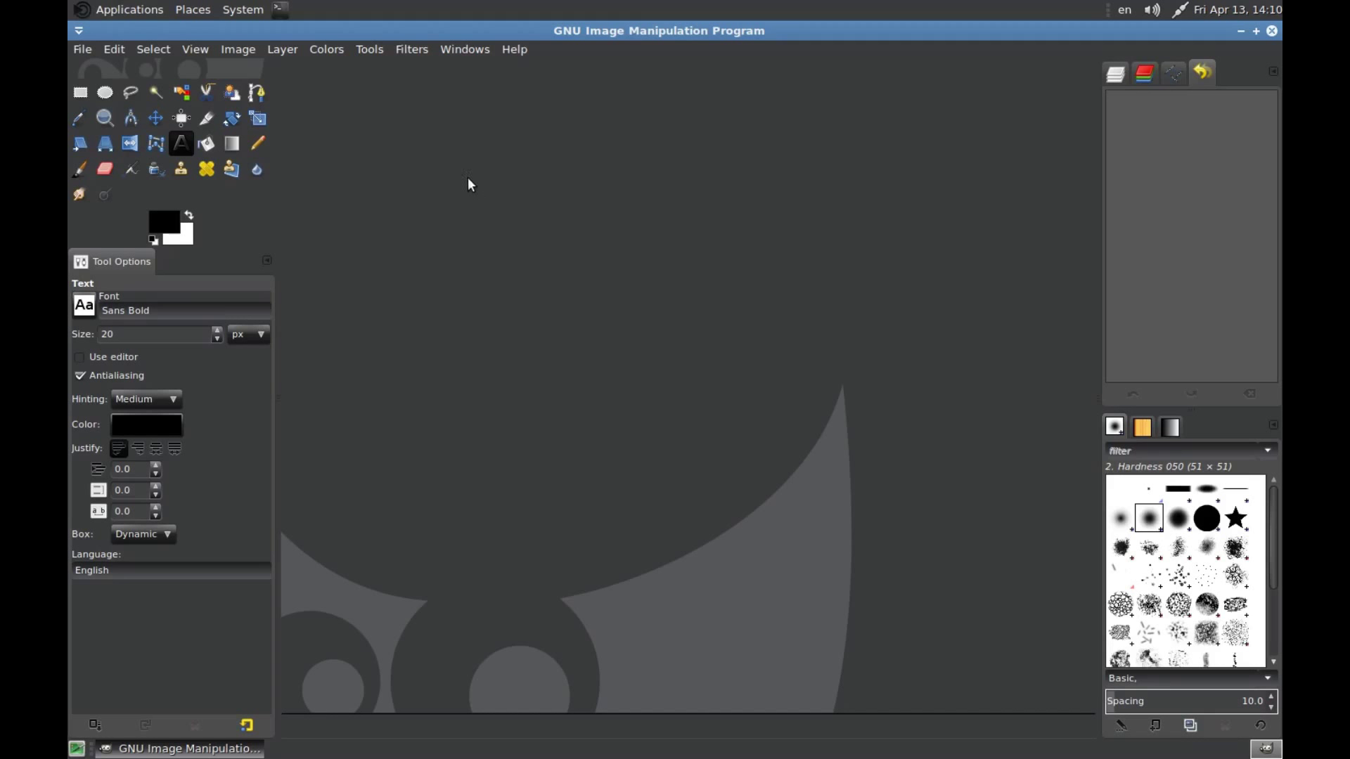
pyautogui.click(117, 51)
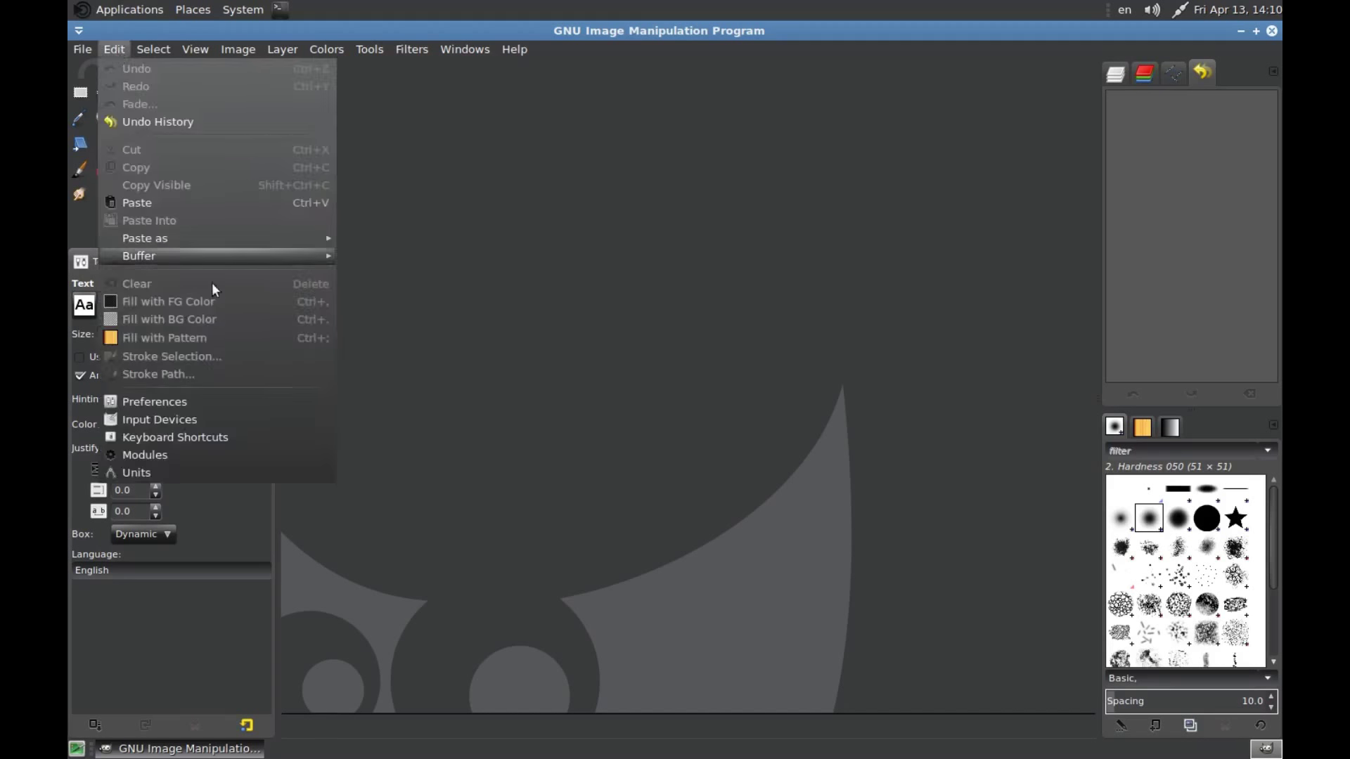
# Choose French as the interface language in Preferences > Interface
pyautogui.click(172, 403)
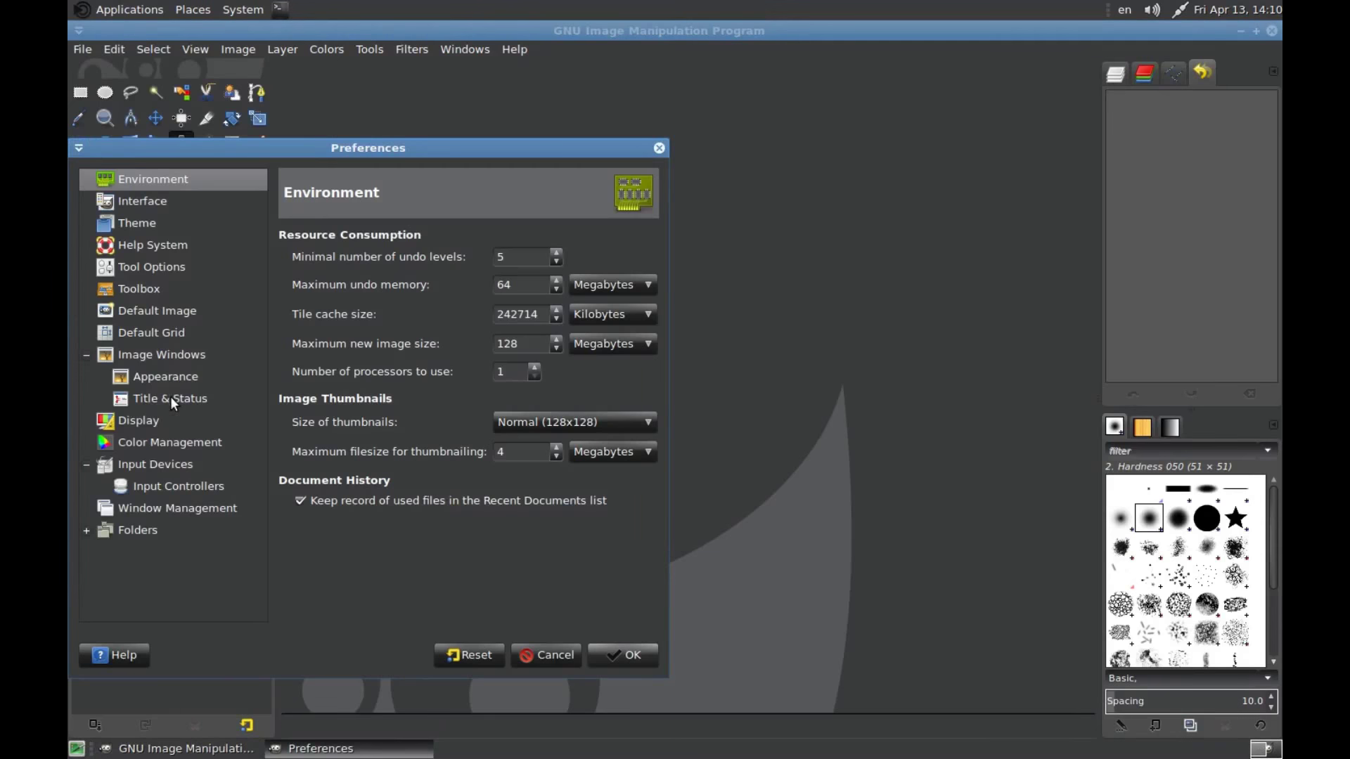
pyautogui.click(147, 197)
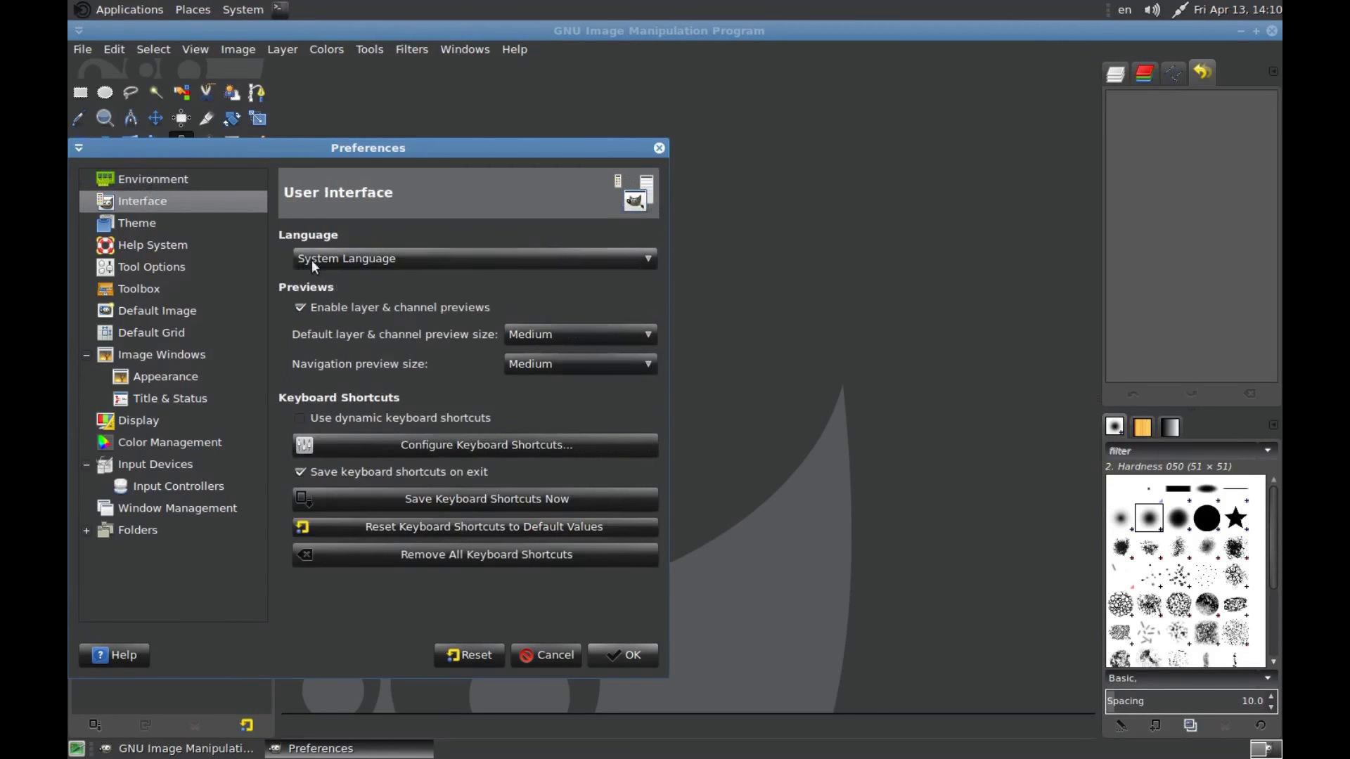
pyautogui.click(312, 261)
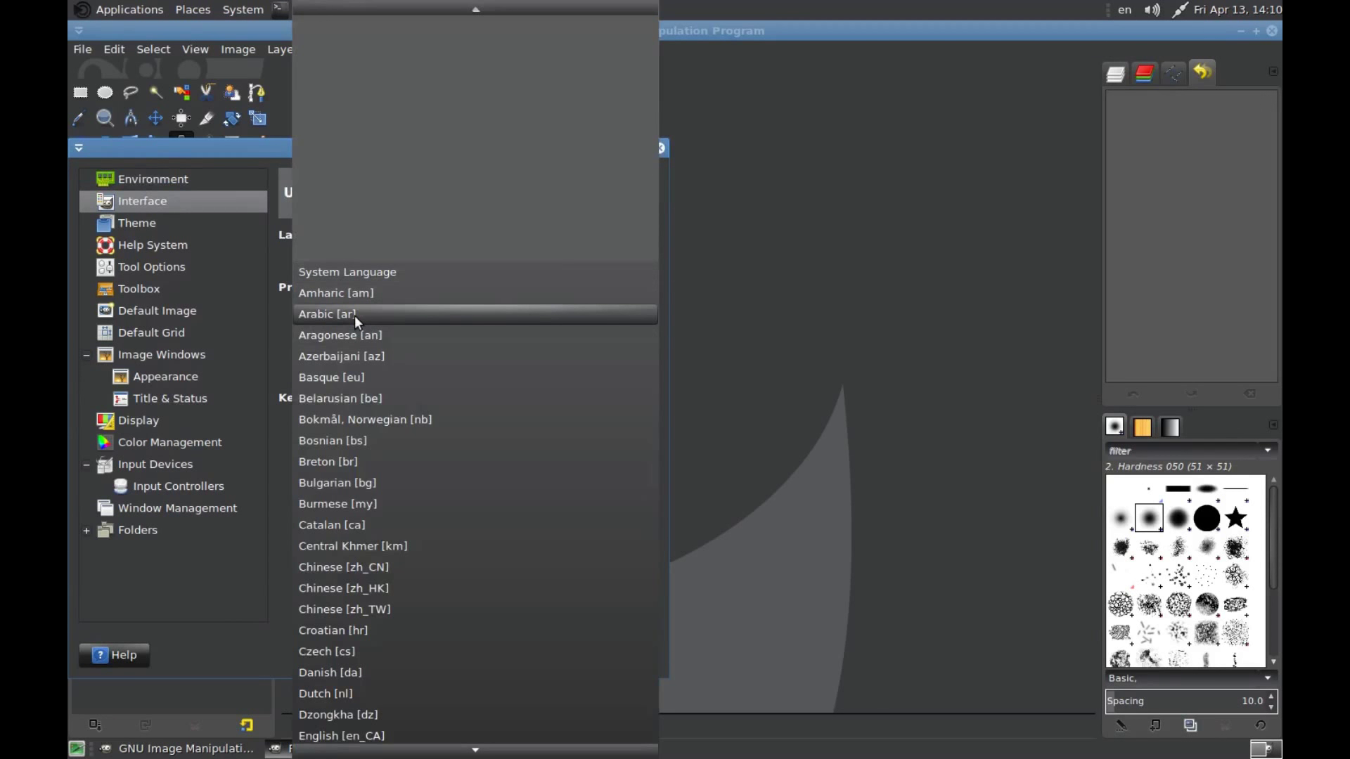
pyautogui.scroll(-2, 482, 504)
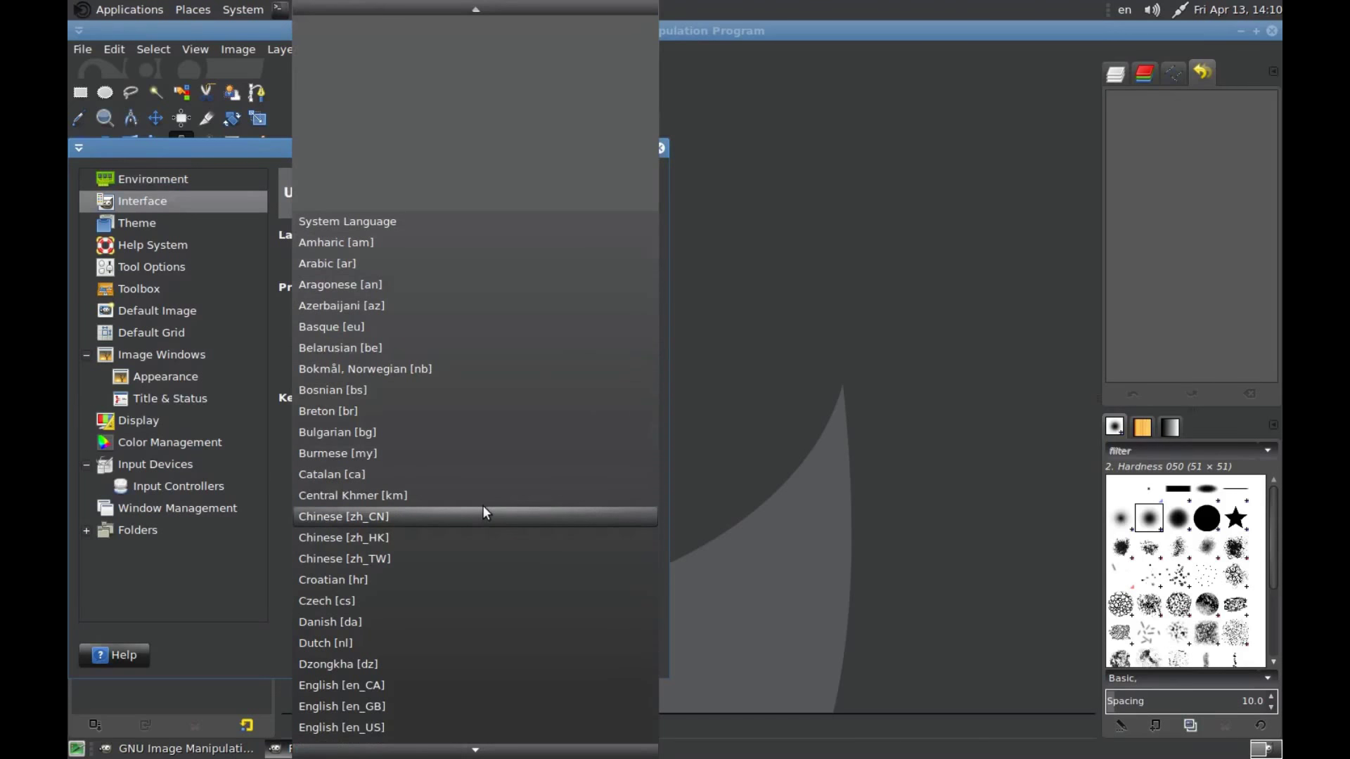
pyautogui.scroll(-2, 482, 505)
pyautogui.scroll(-2, 482, 505)
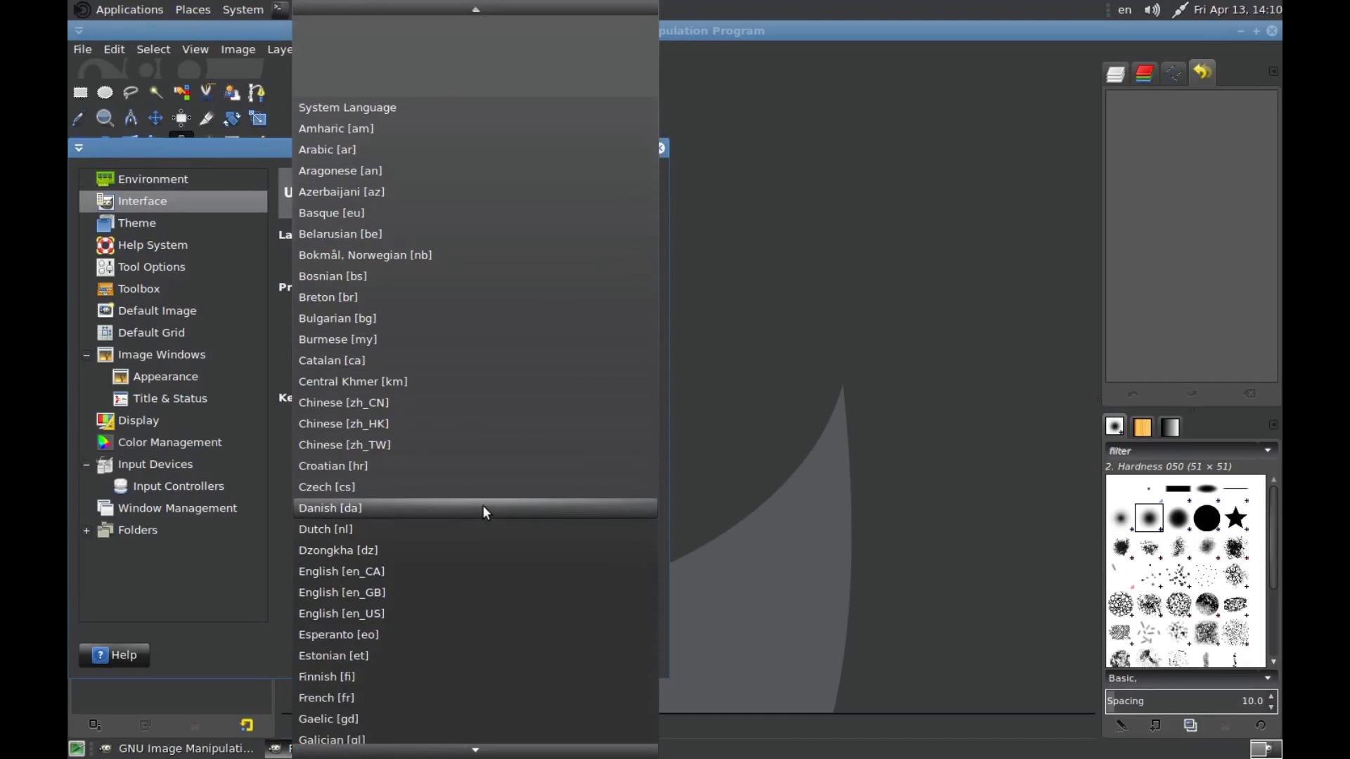
pyautogui.scroll(-2, 482, 505)
pyautogui.scroll(-2, 483, 505)
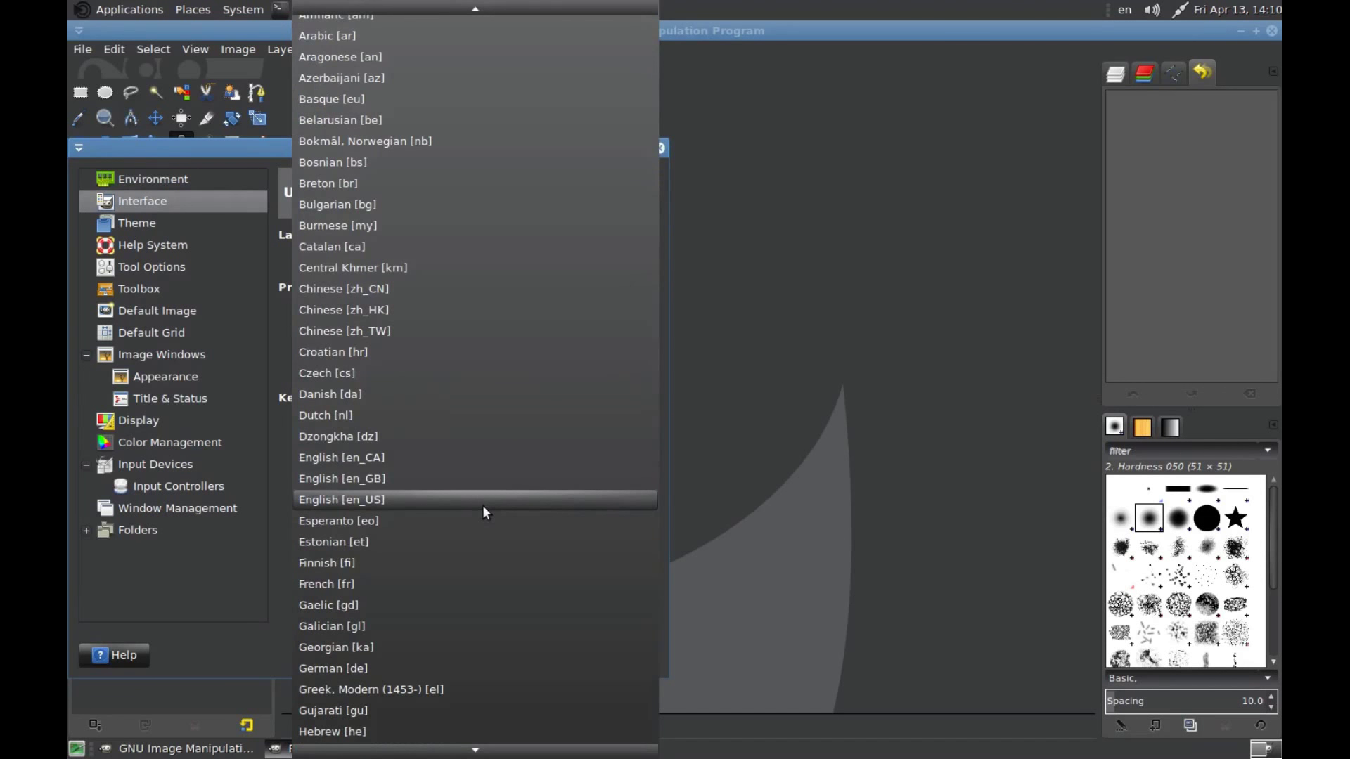
pyautogui.click(358, 584)
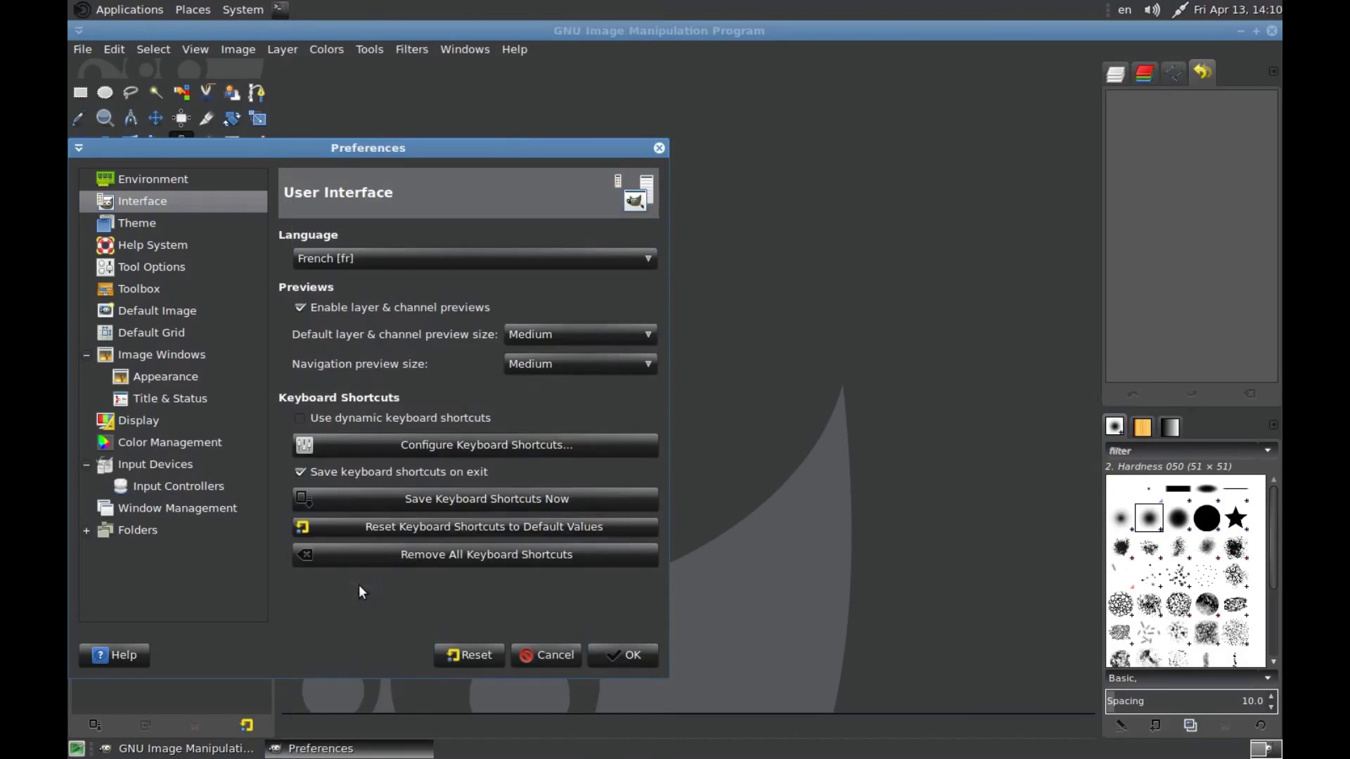
# Apply the language change, acknowledge the restart notice, and quit GIMP
pyautogui.click(632, 656)
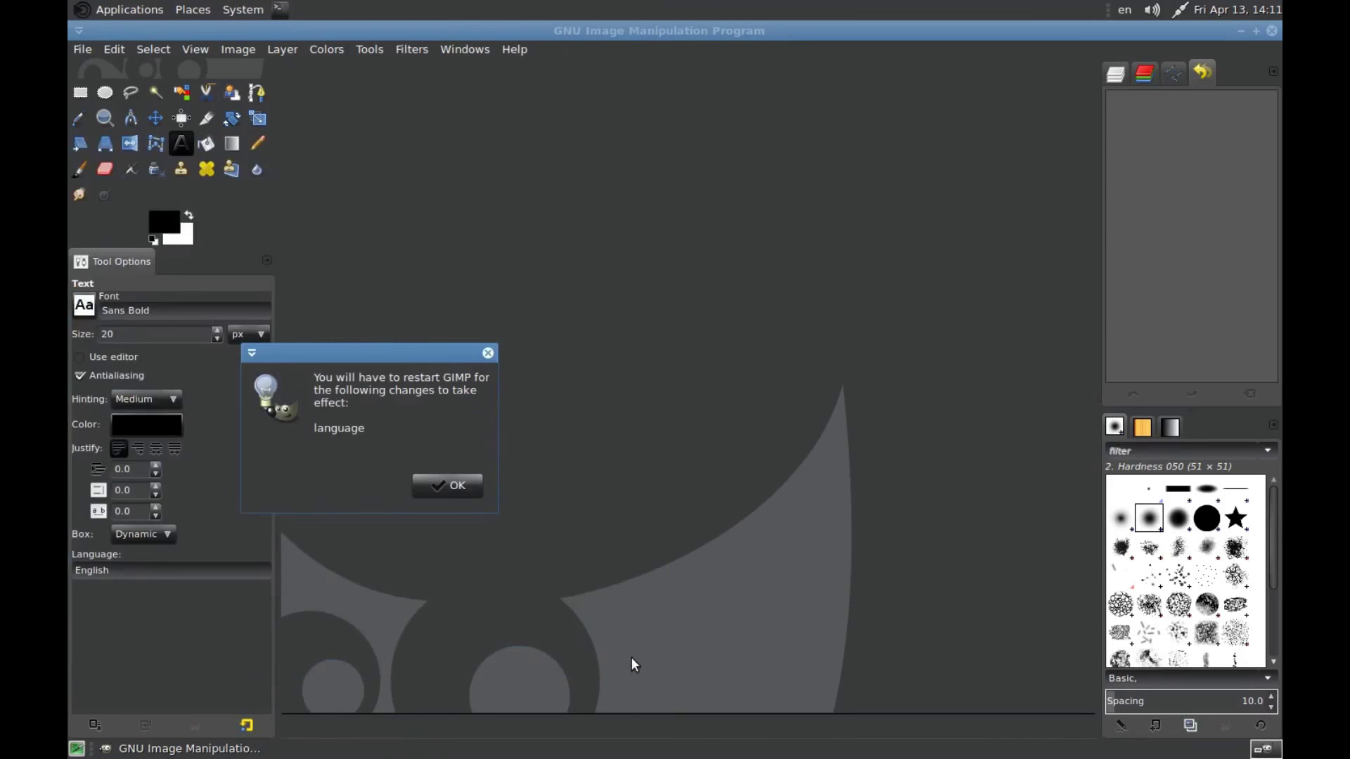
pyautogui.click(452, 488)
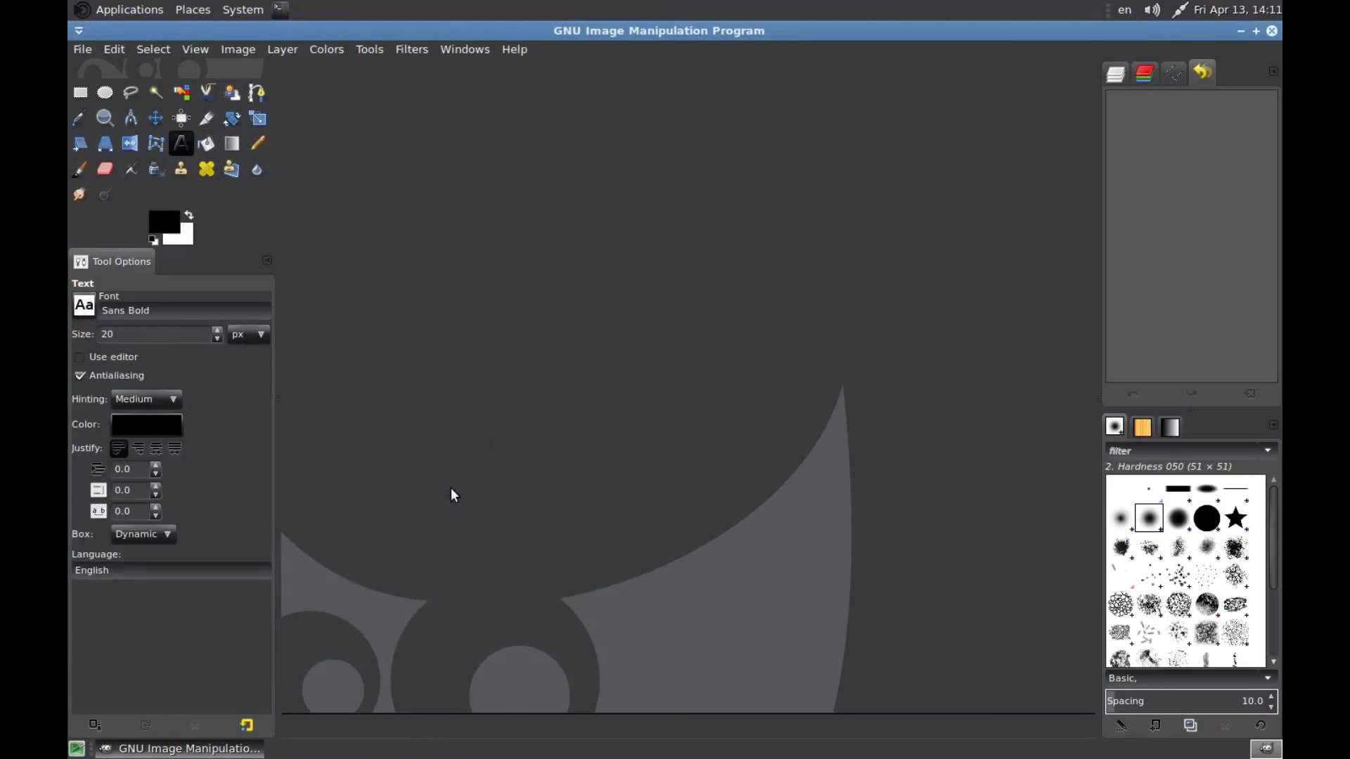
pyautogui.click(1272, 31)
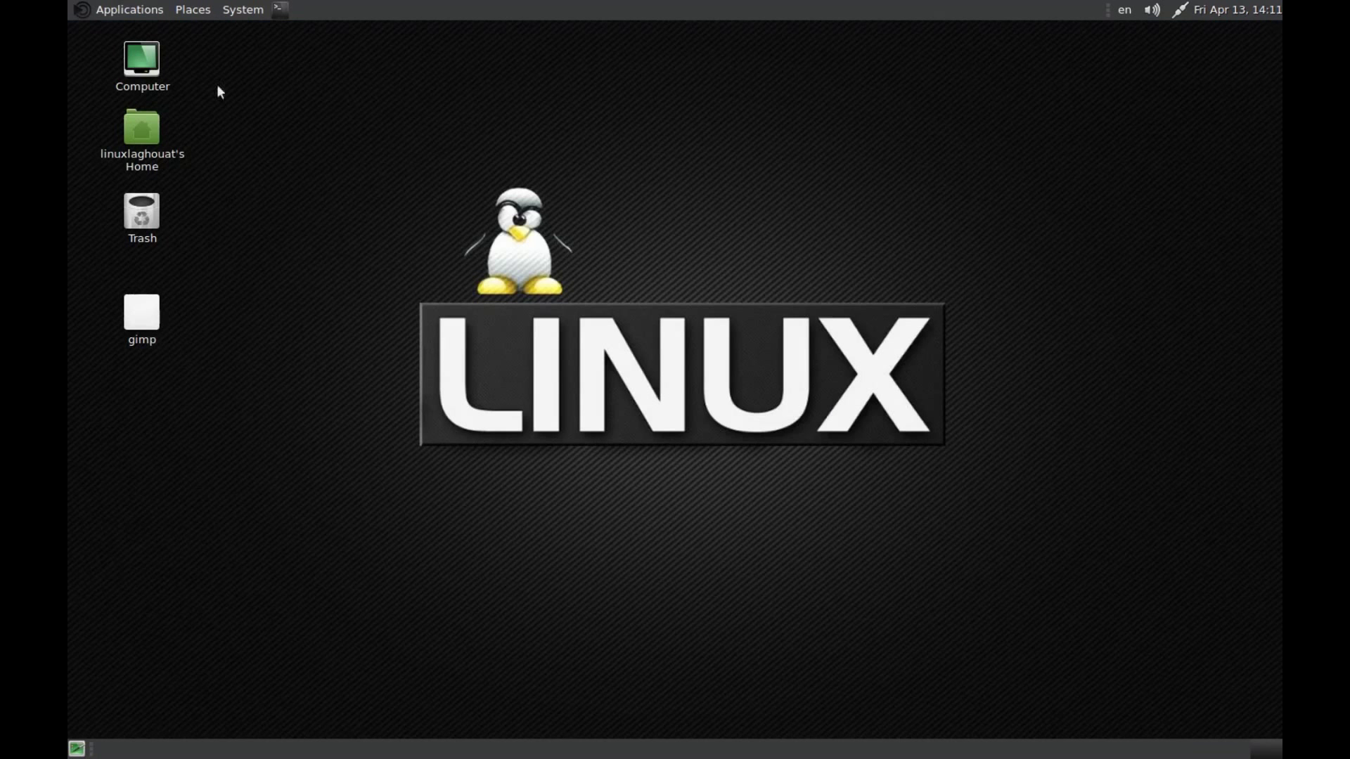
# Relaunch GIMP from the Applications menu in French and open the Fichier menu
pyautogui.click(141, 14)
pyautogui.moveTo(121, 83)
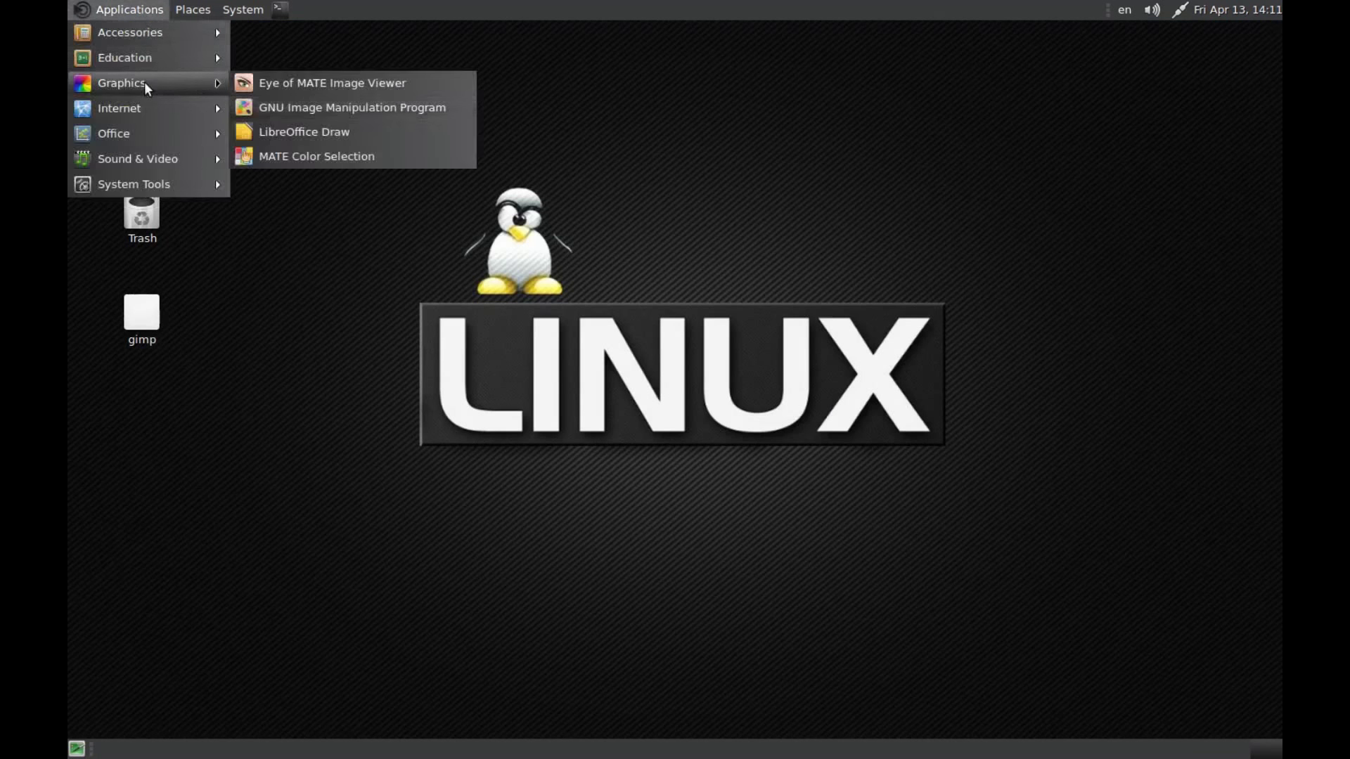
pyautogui.click(284, 107)
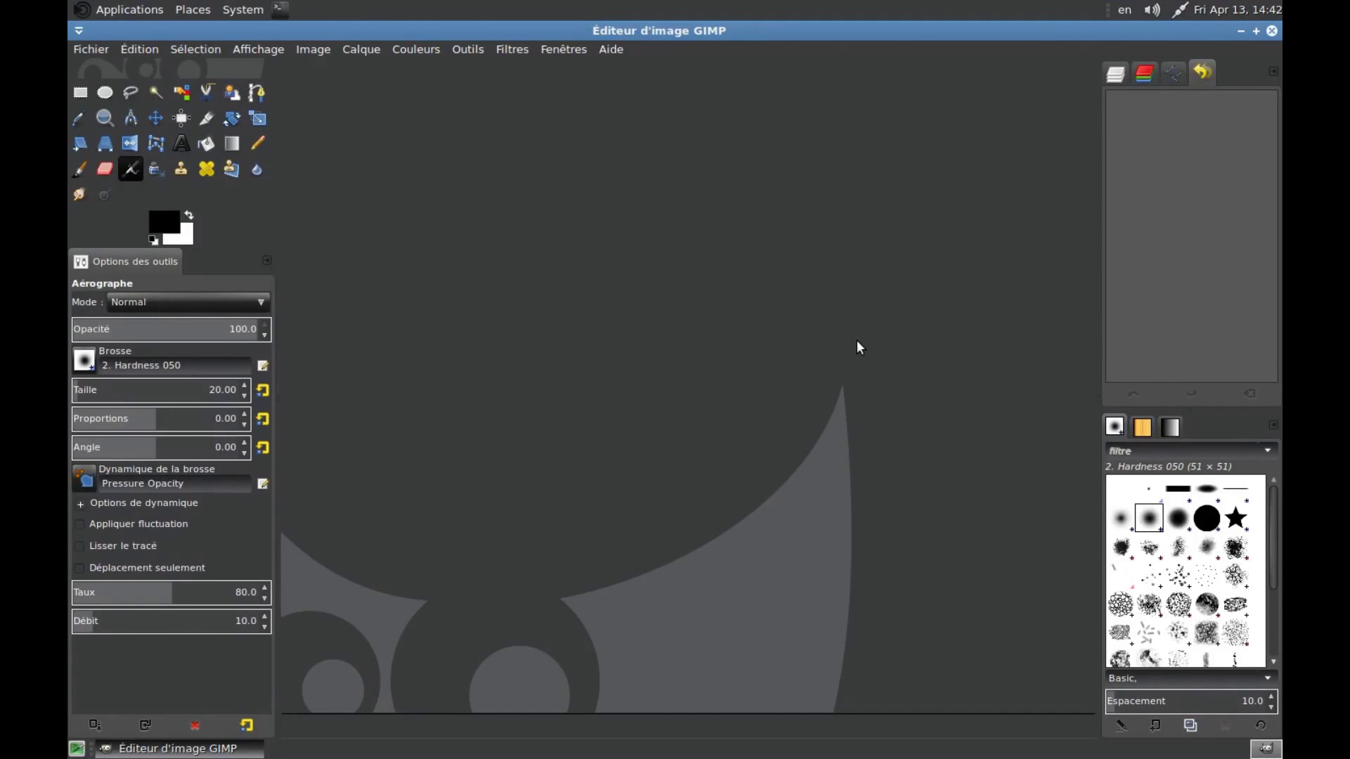
pyautogui.click(96, 54)
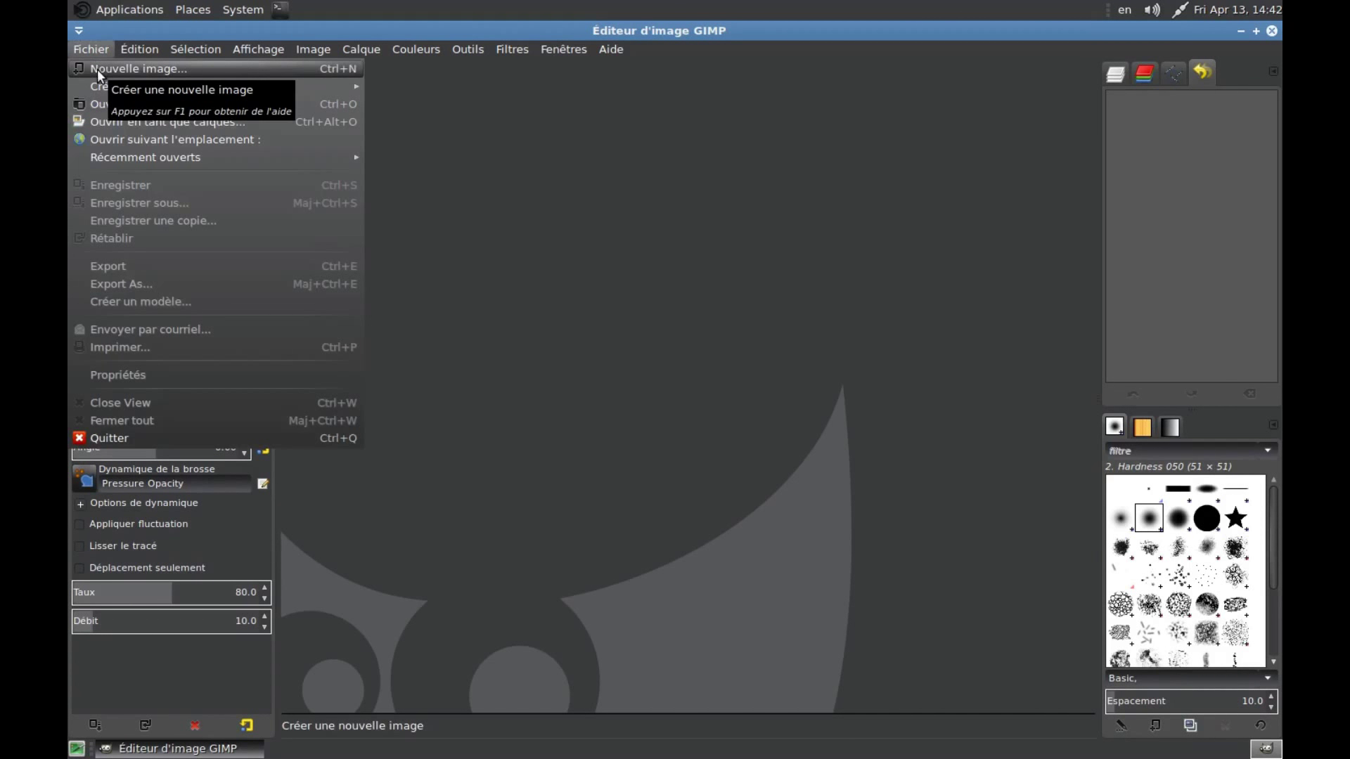
# Create a 640×400 Nouvelle image with Remplir avec set to Couleur de premier plan (black)
pyautogui.click(97, 69)
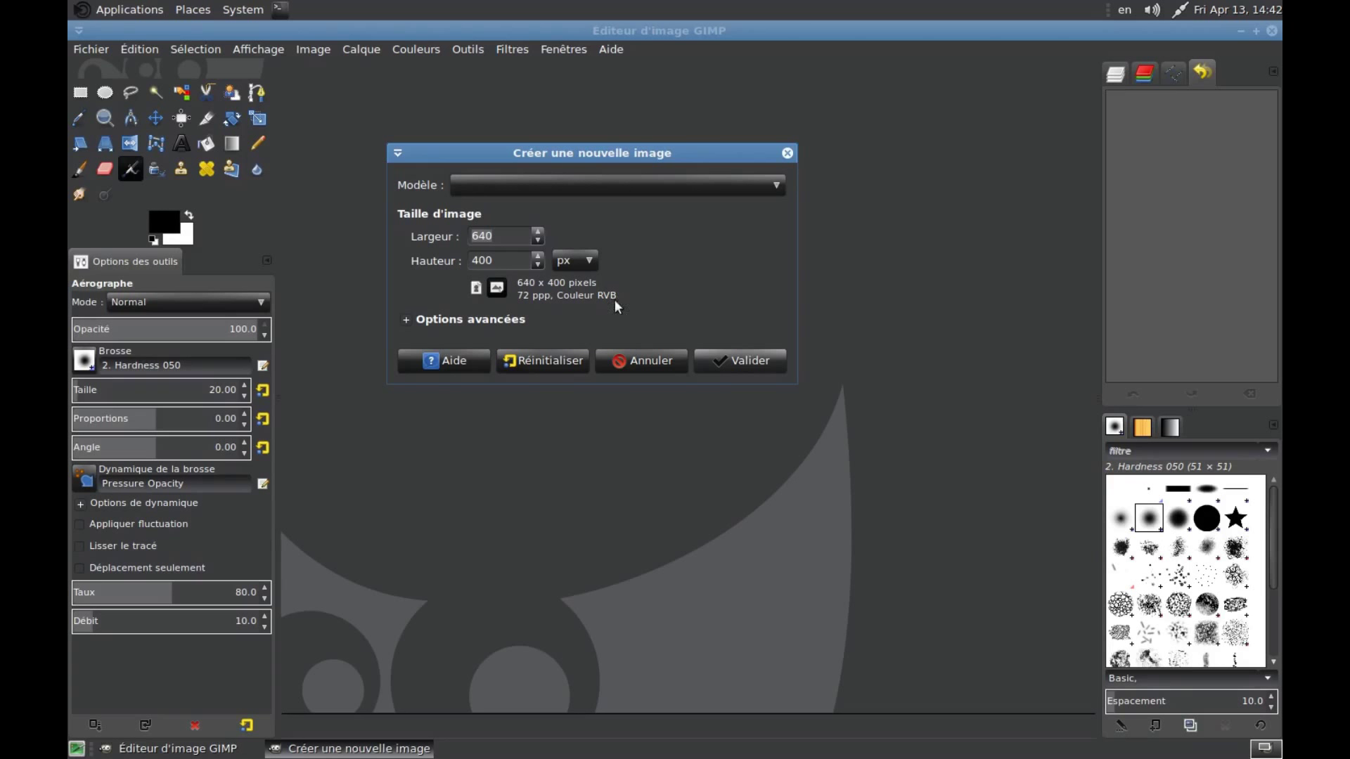
pyautogui.click(509, 322)
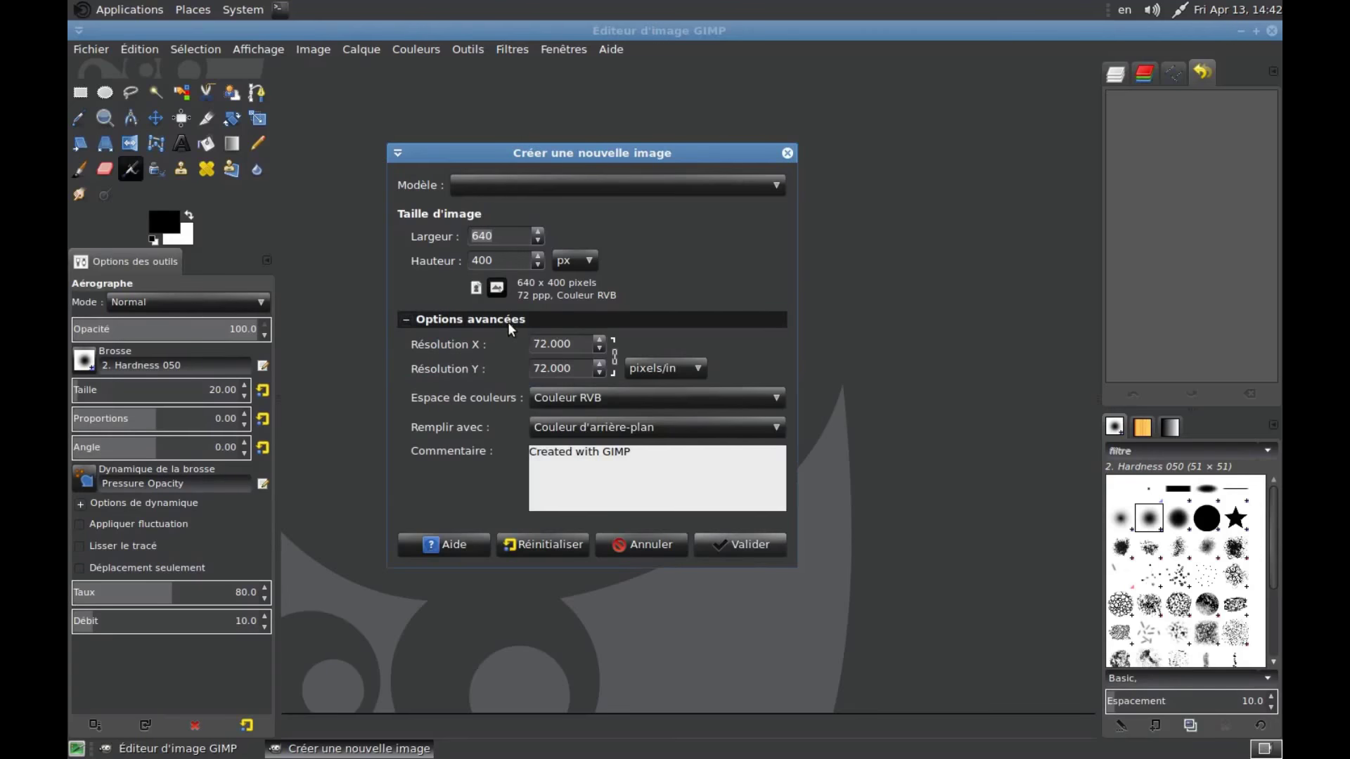
pyautogui.click(609, 428)
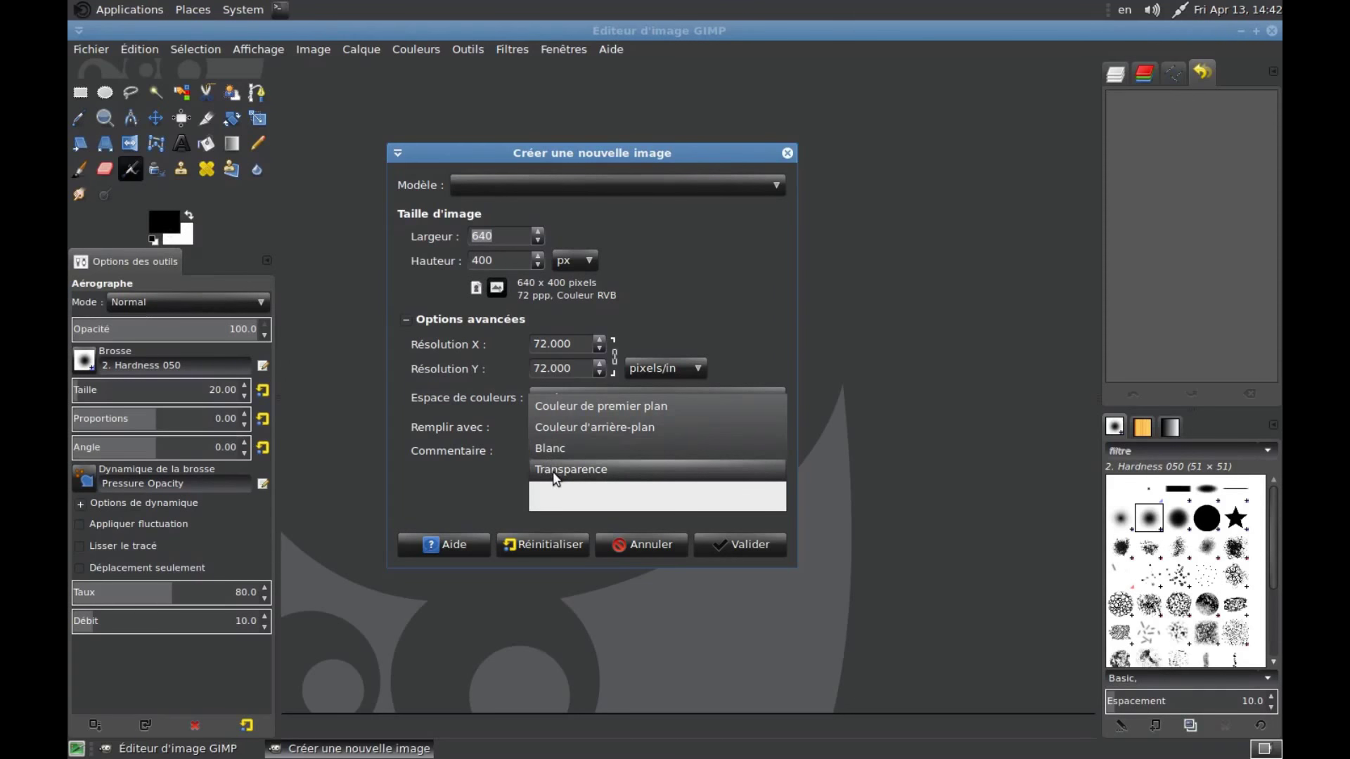
pyautogui.click(561, 407)
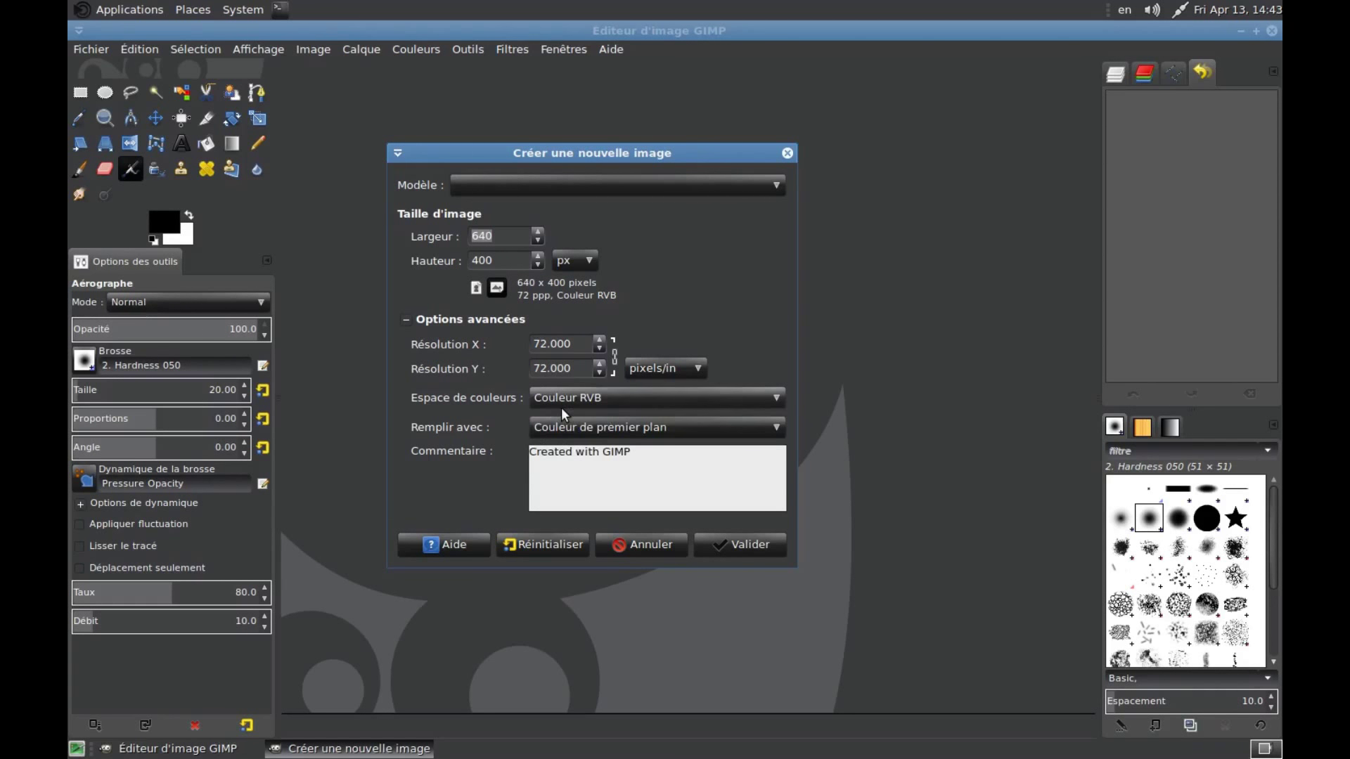
pyautogui.click(754, 547)
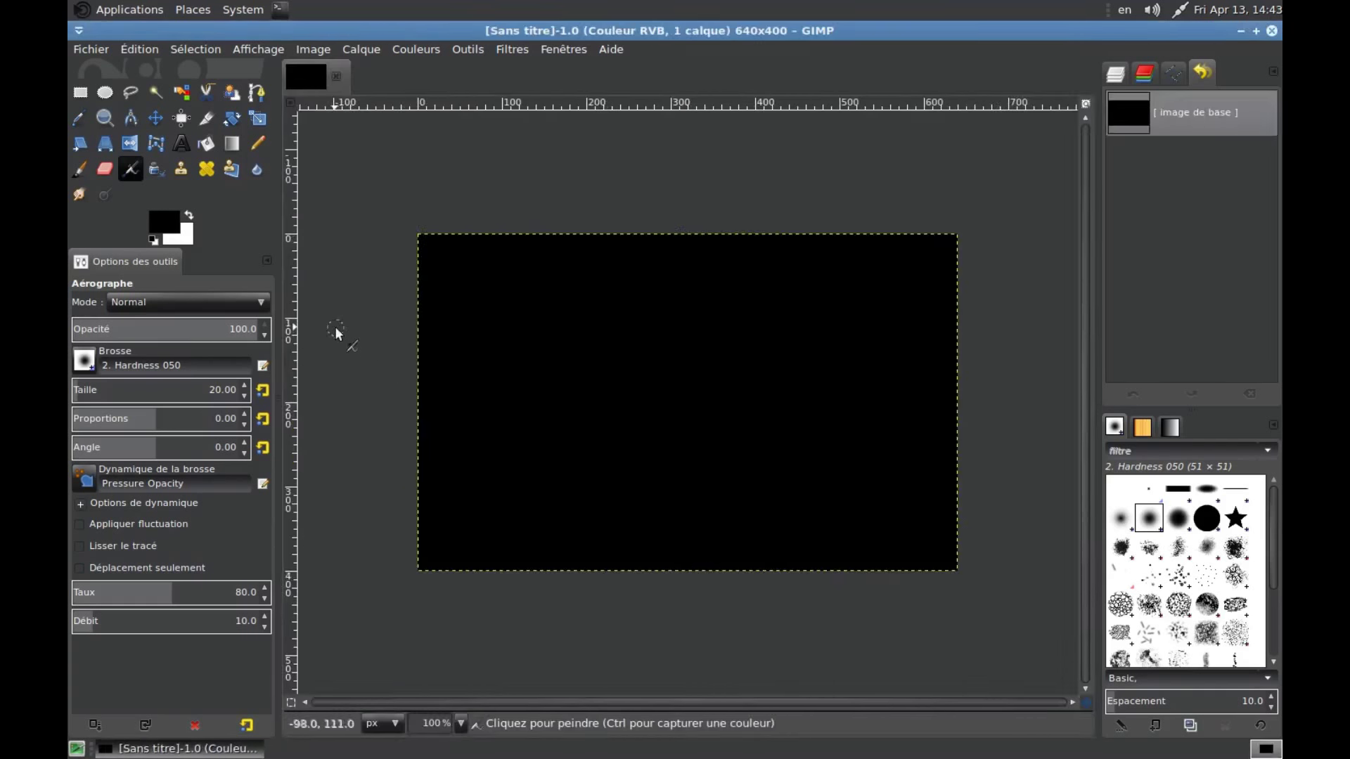
# Switch the foreground to pale pink and paint a Pinceau stroke near the canvas top
pyautogui.click(81, 167)
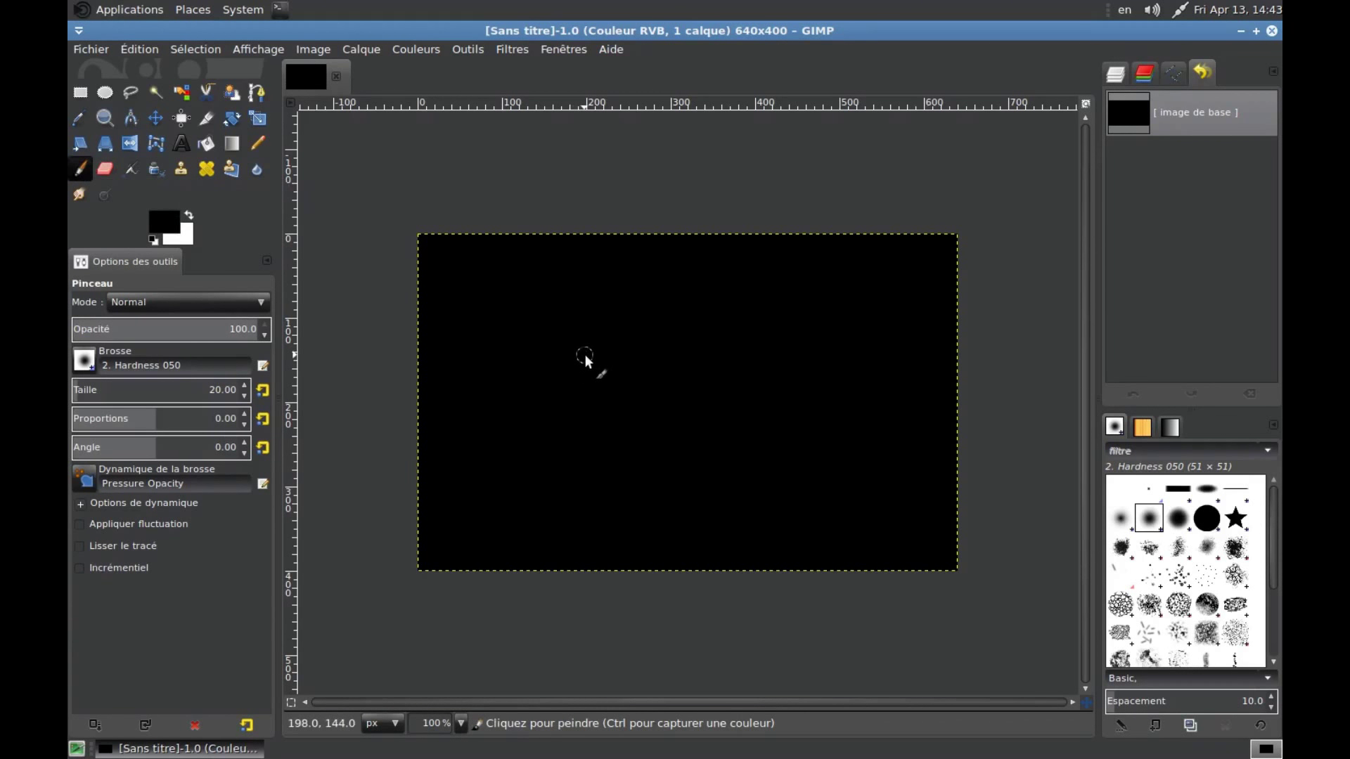
pyautogui.click(585, 356)
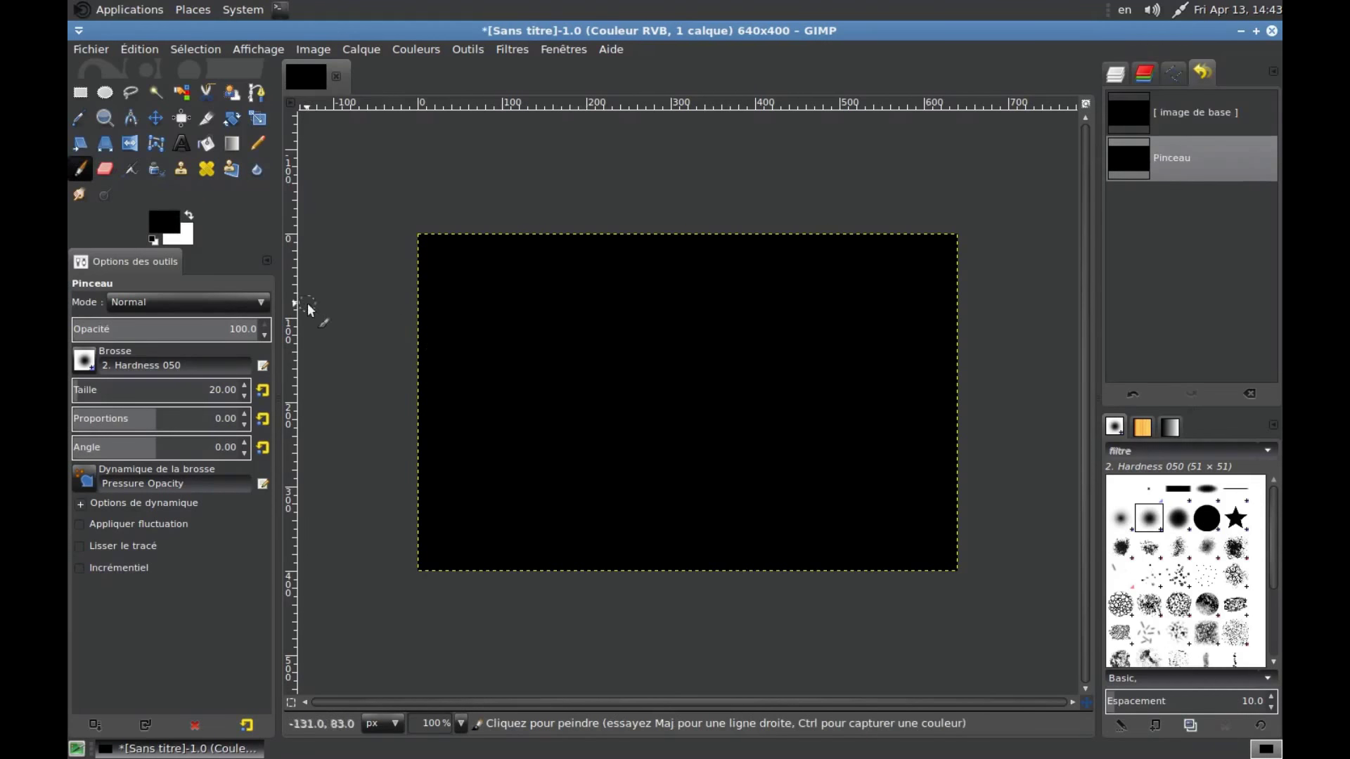
pyautogui.click(166, 224)
pyautogui.moveTo(204, 252); pyautogui.dragTo(205, 256)
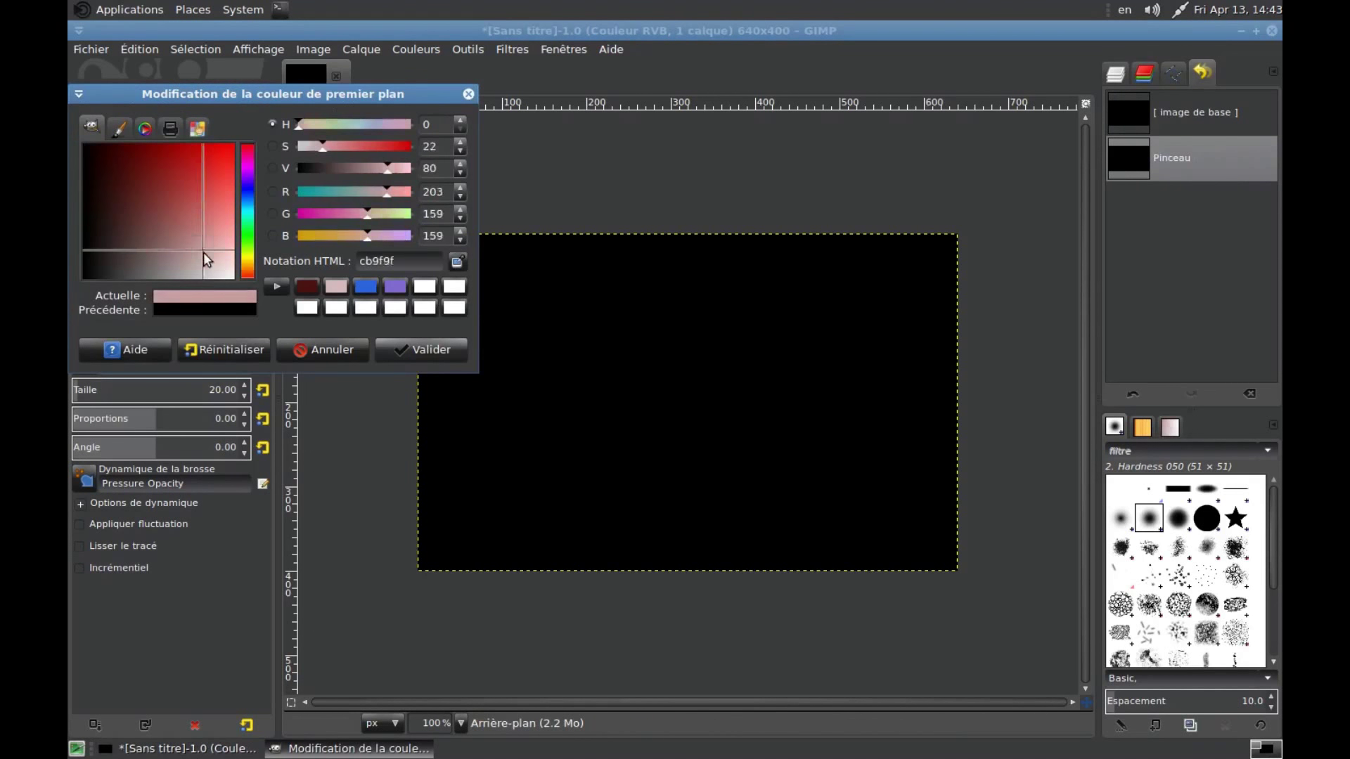
pyautogui.click(421, 349)
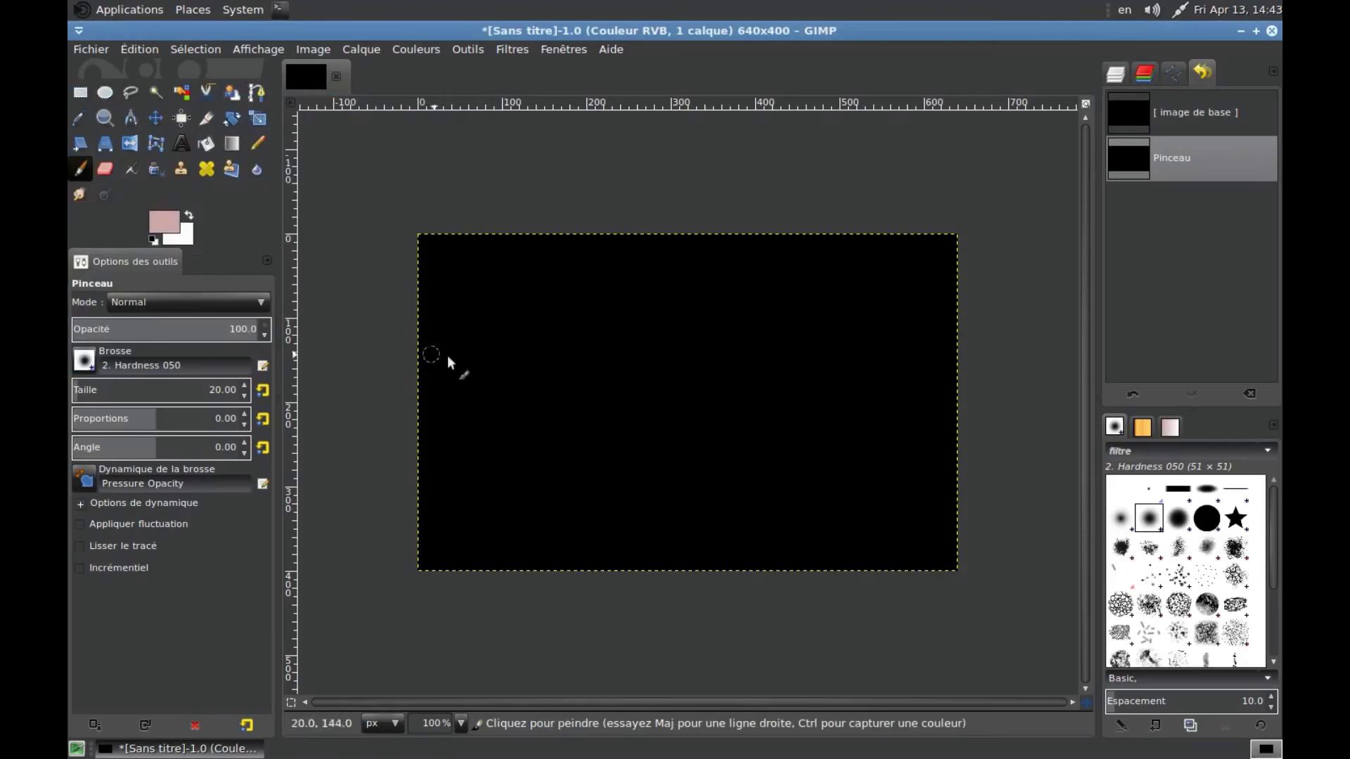
pyautogui.moveTo(772, 256)
pyautogui.mouseDown()
pyautogui.moveTo(724, 278)
pyautogui.moveTo(787, 277)
pyautogui.mouseUp()
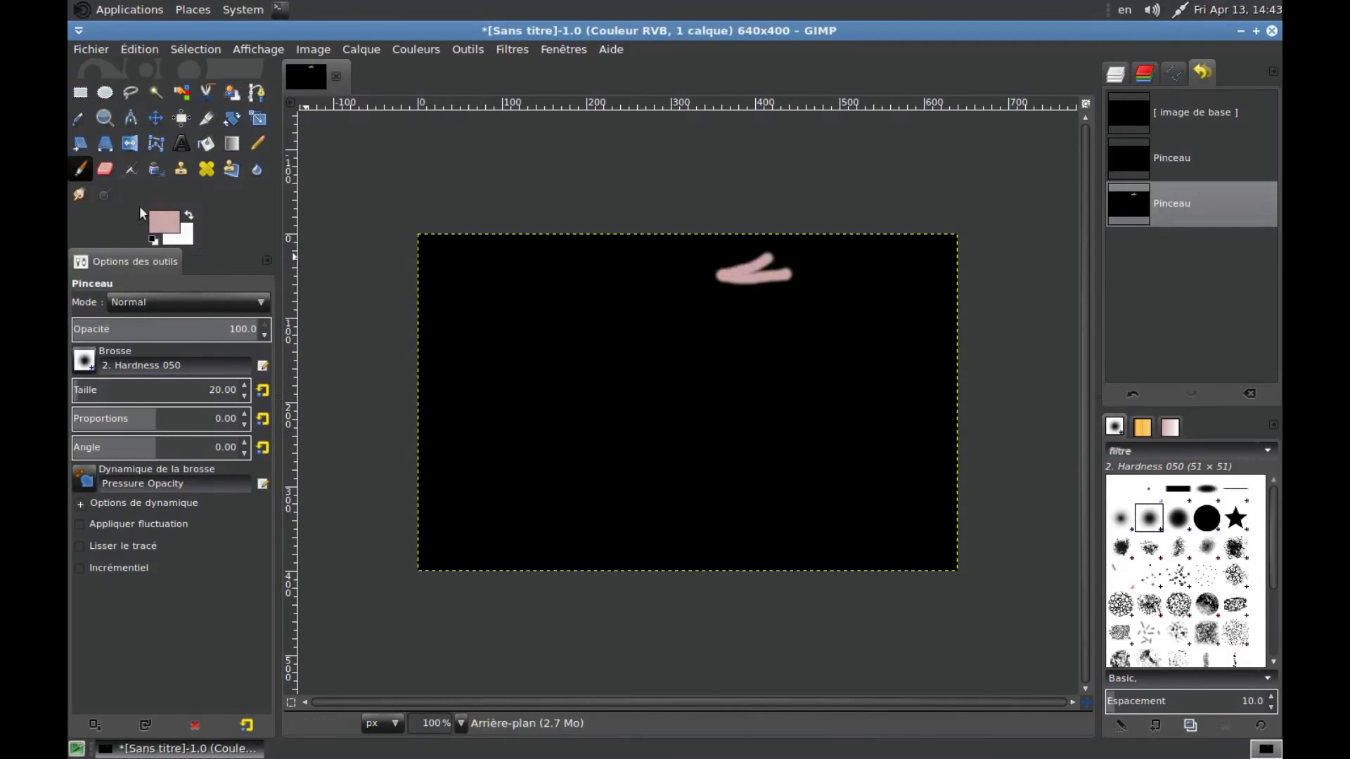
# Enlarge the Pinceau to about size 35 and tune Opacité with the spin arrows to 98
pyautogui.click(78, 168)
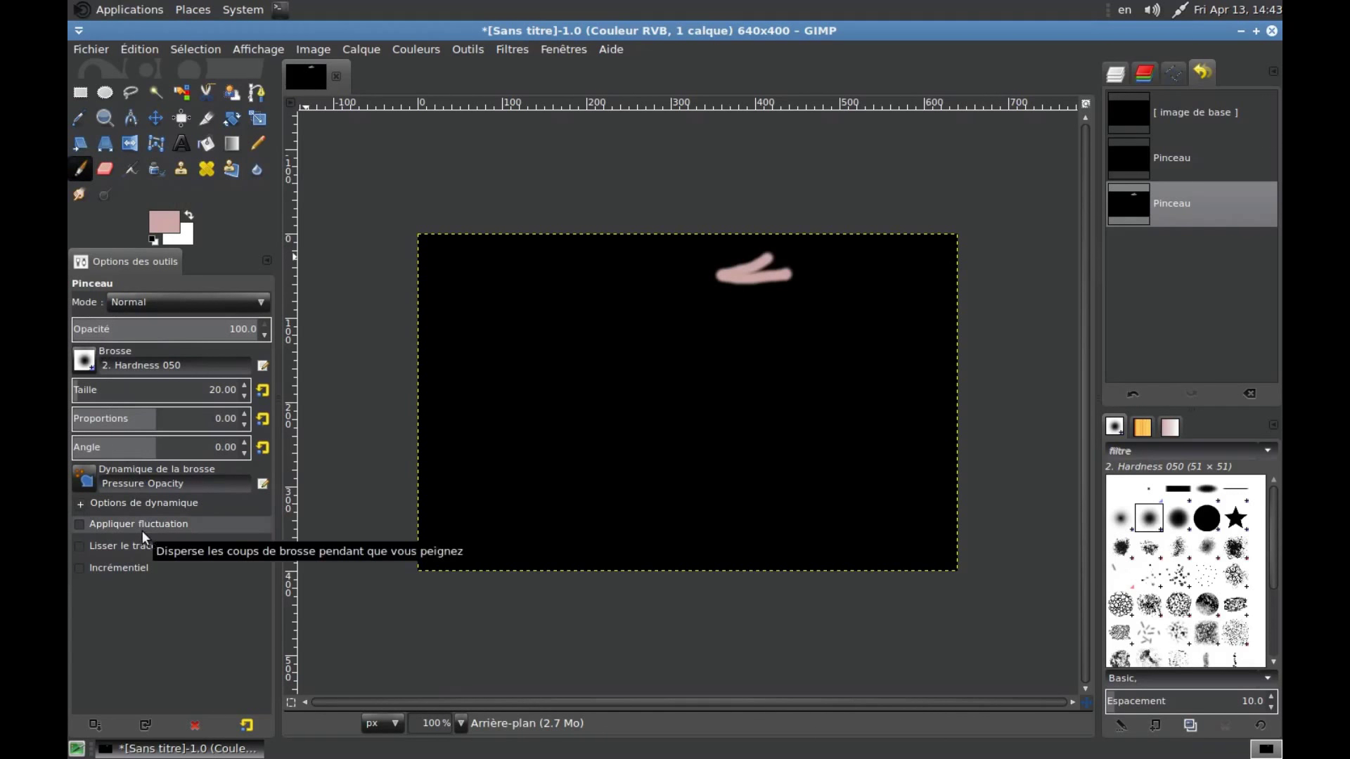
pyautogui.moveTo(82, 394); pyautogui.dragTo(107, 393)
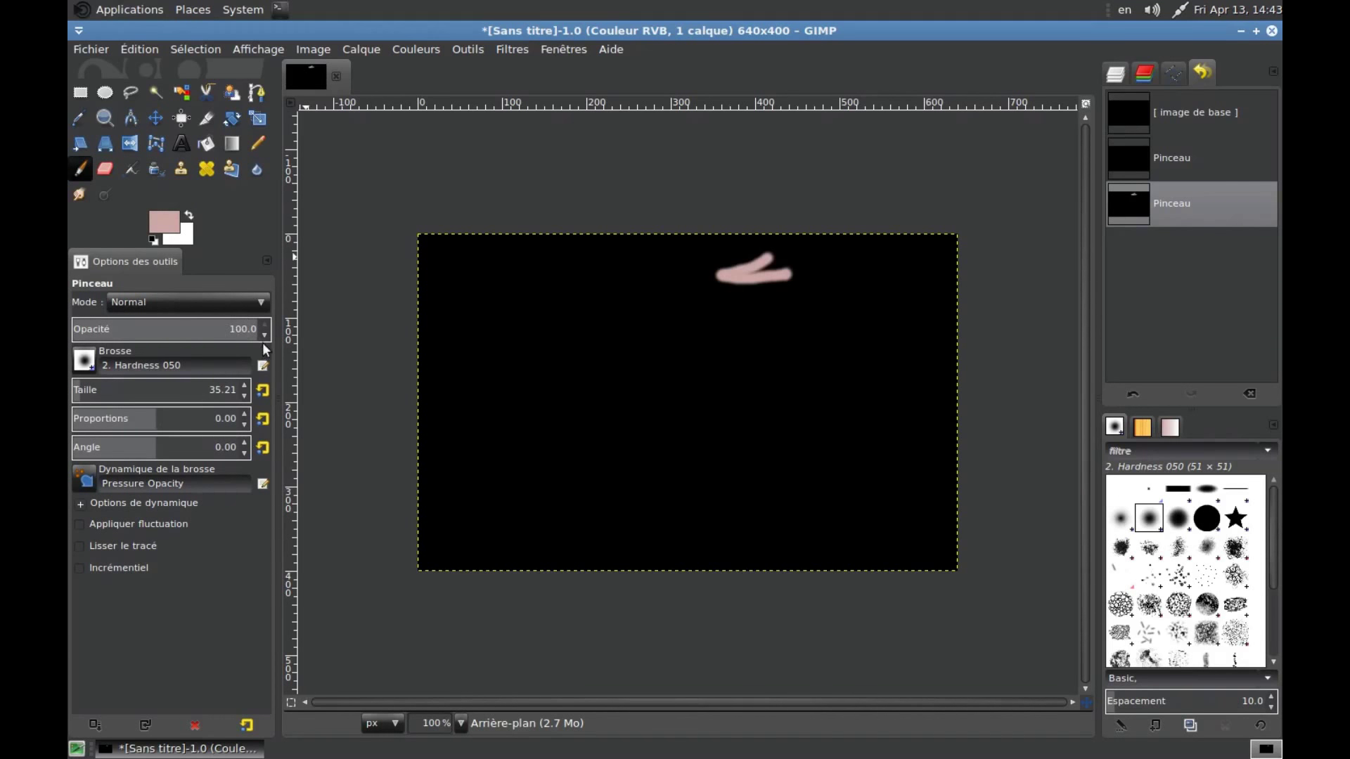
pyautogui.click(265, 343)
pyautogui.click(265, 342)
pyautogui.click(266, 343)
pyautogui.click(265, 343)
pyautogui.click(266, 342)
pyautogui.click(264, 326)
pyautogui.click(264, 327)
pyautogui.click(264, 326)
pyautogui.click(264, 326)
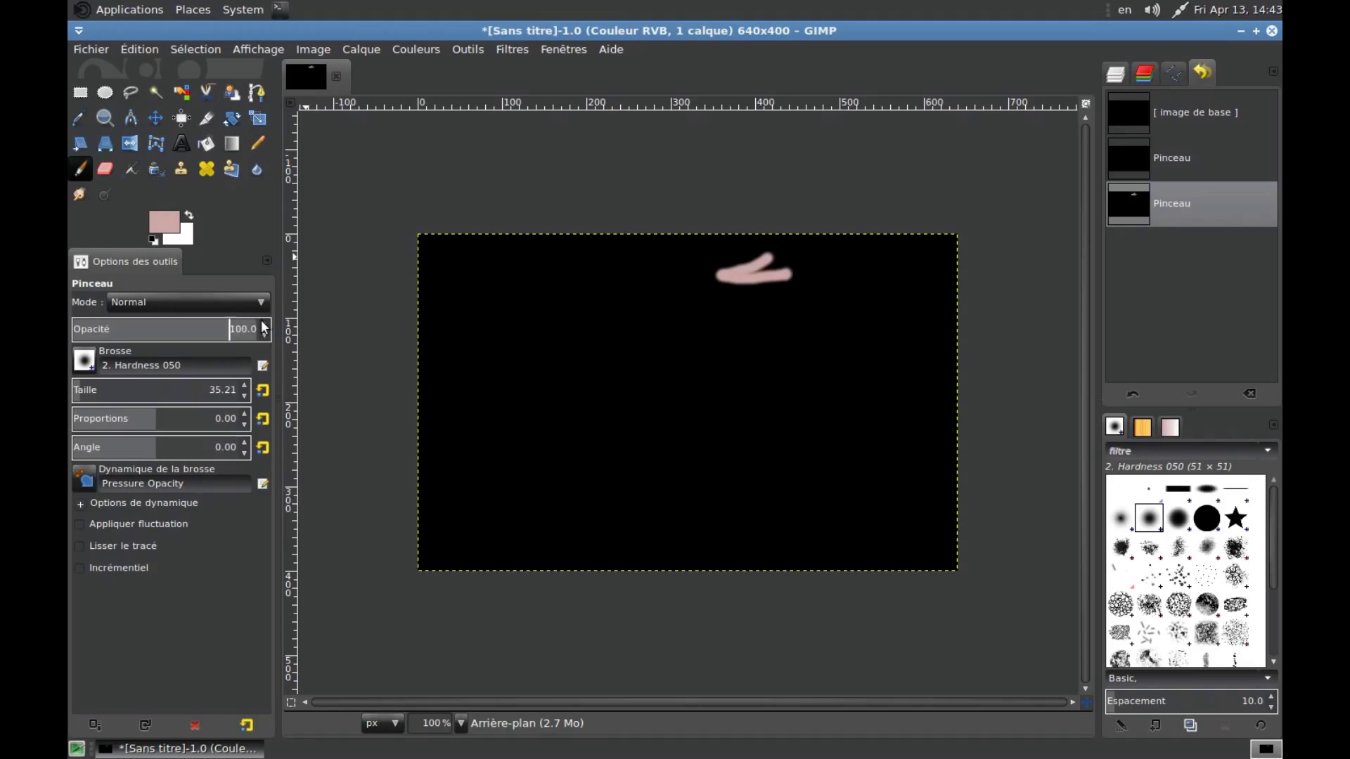